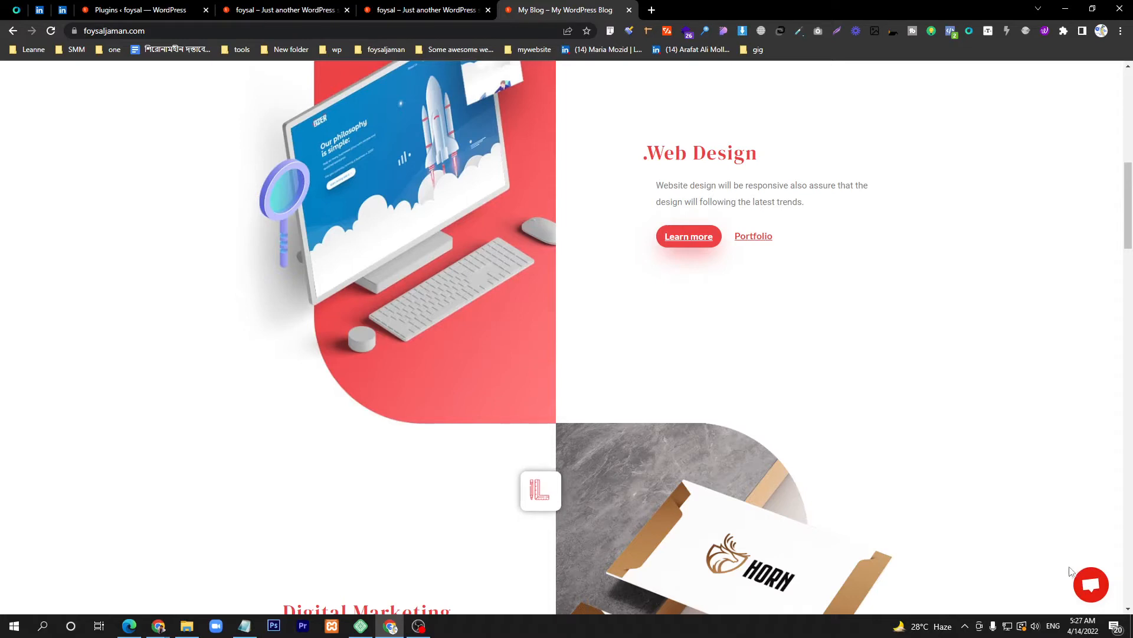
Step: Send the message 'hi' through the site's Crisp chat window
click(1096, 593)
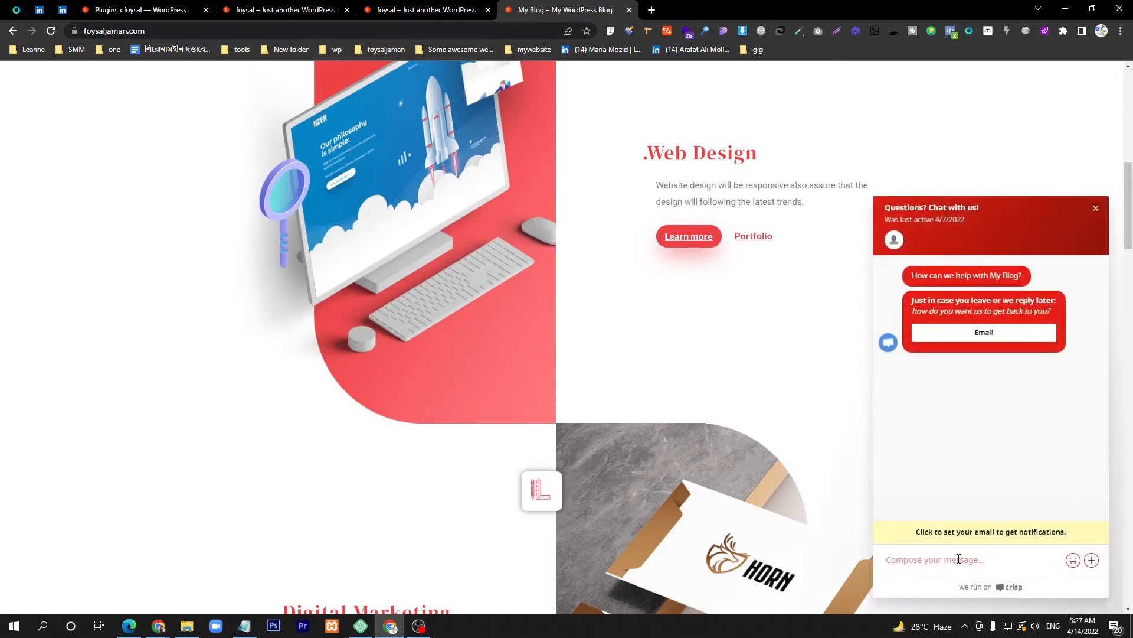
text(hi)
key(Return)
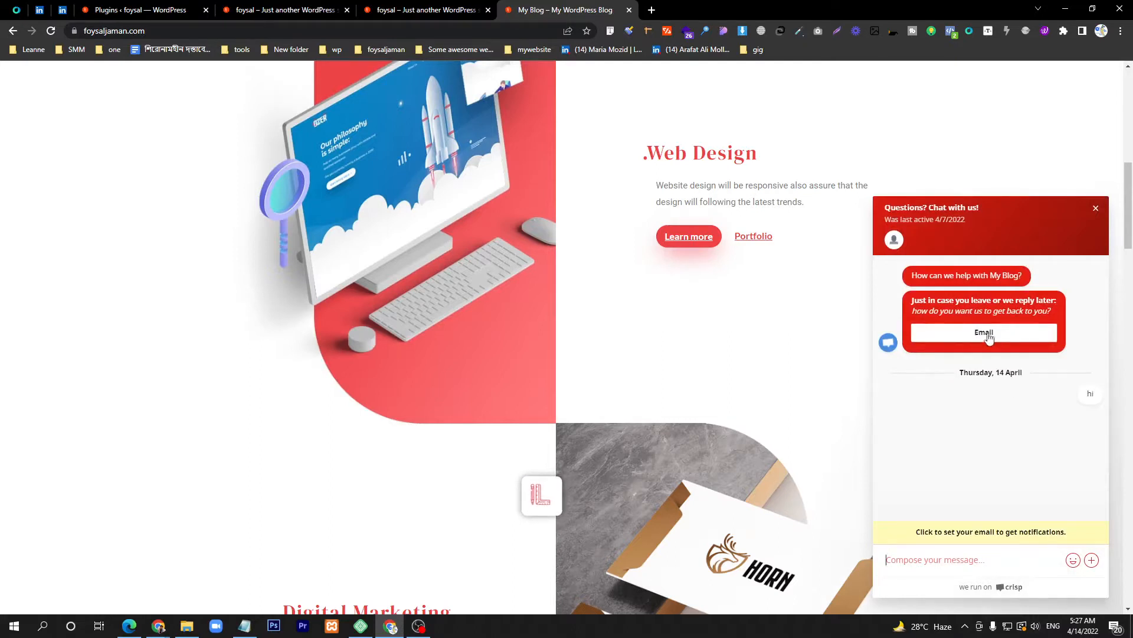
Step: Leave an email address in the chat for replies, then go to the WordPress admin
click(970, 335)
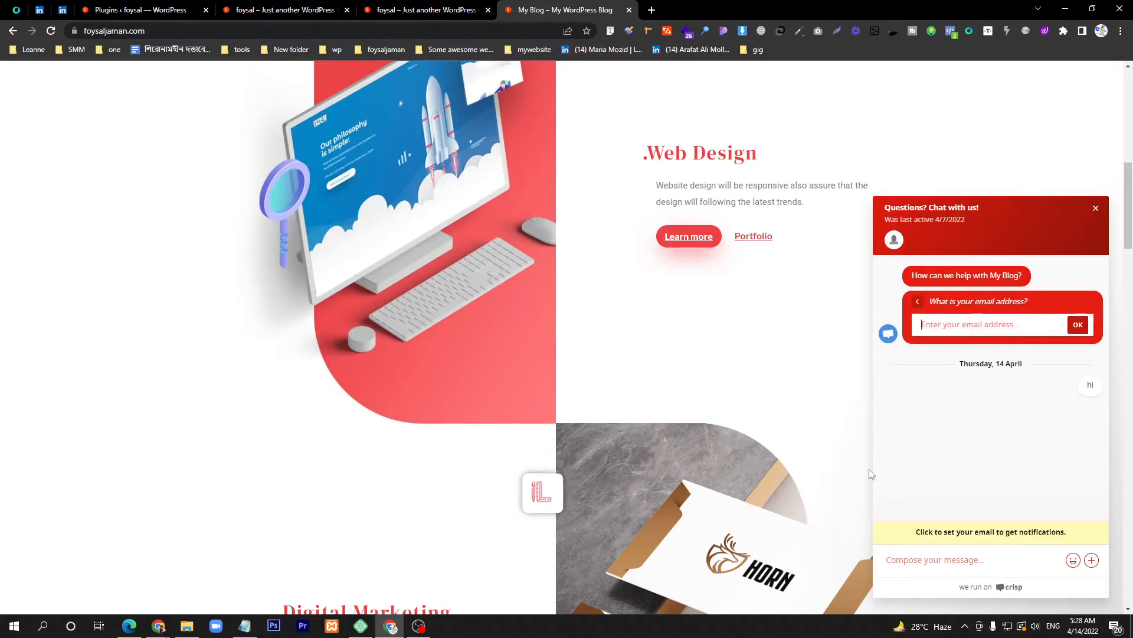
click(966, 322)
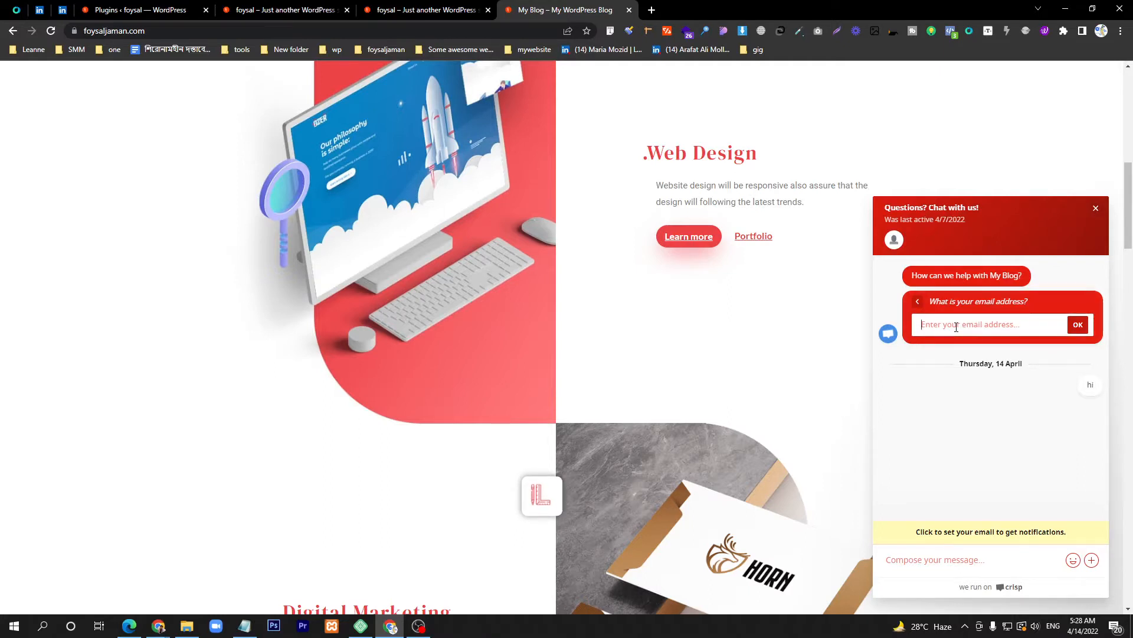
key(Return)
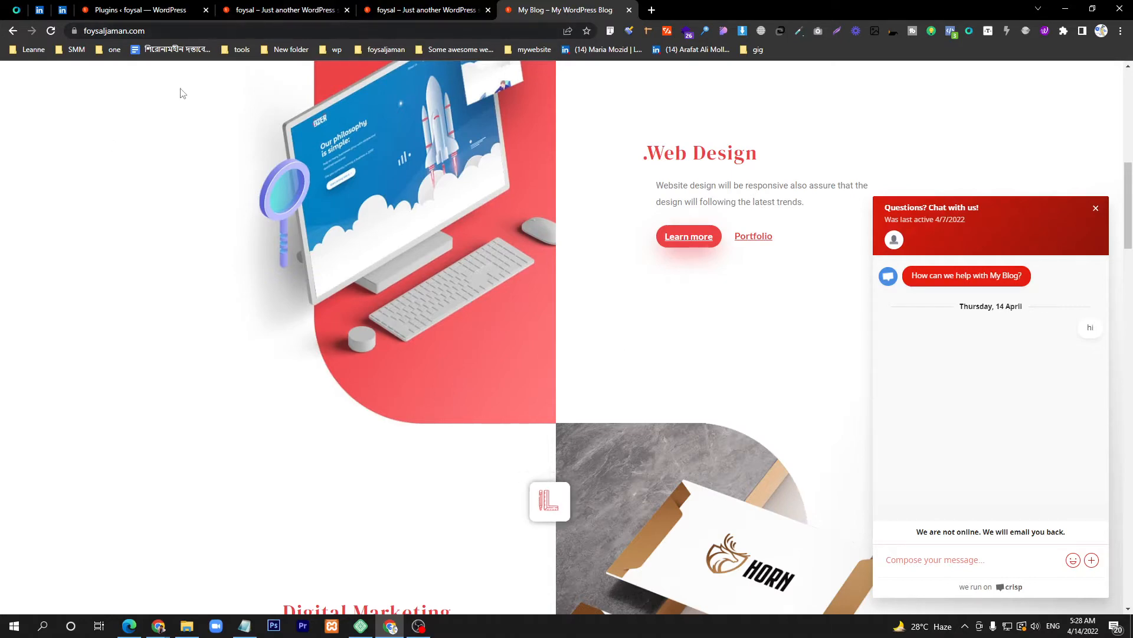
click(148, 10)
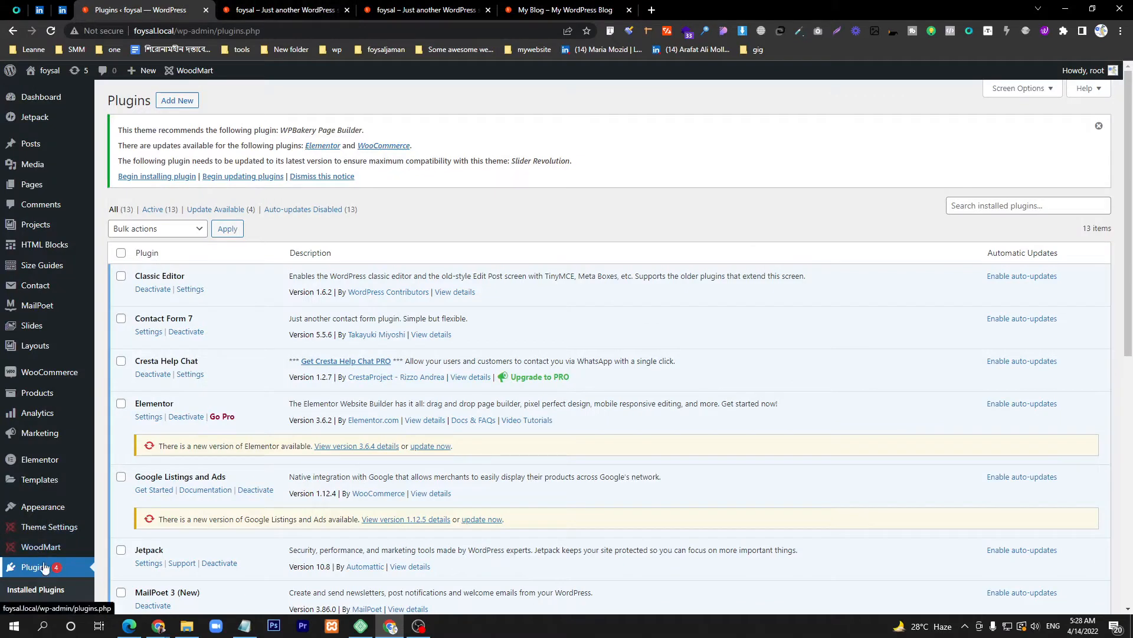
Step: Search Add New plugins for 'crisp' and install Crisp – Live Chat and Chatbot
scroll(32, 567, down, 2)
click(28, 490)
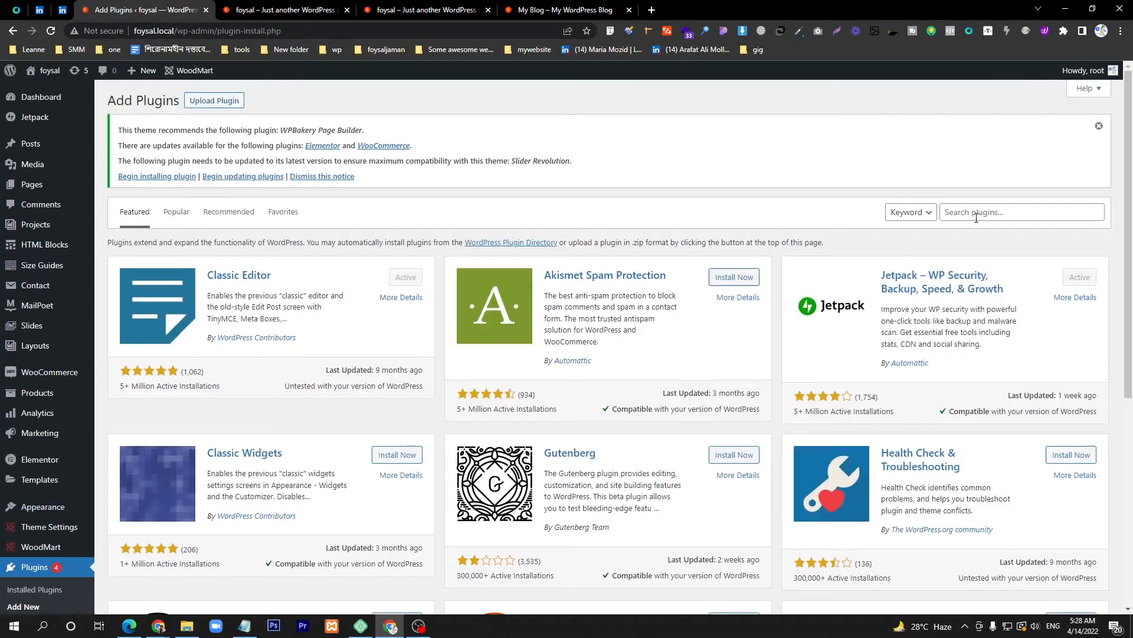
click(978, 211)
text(c)
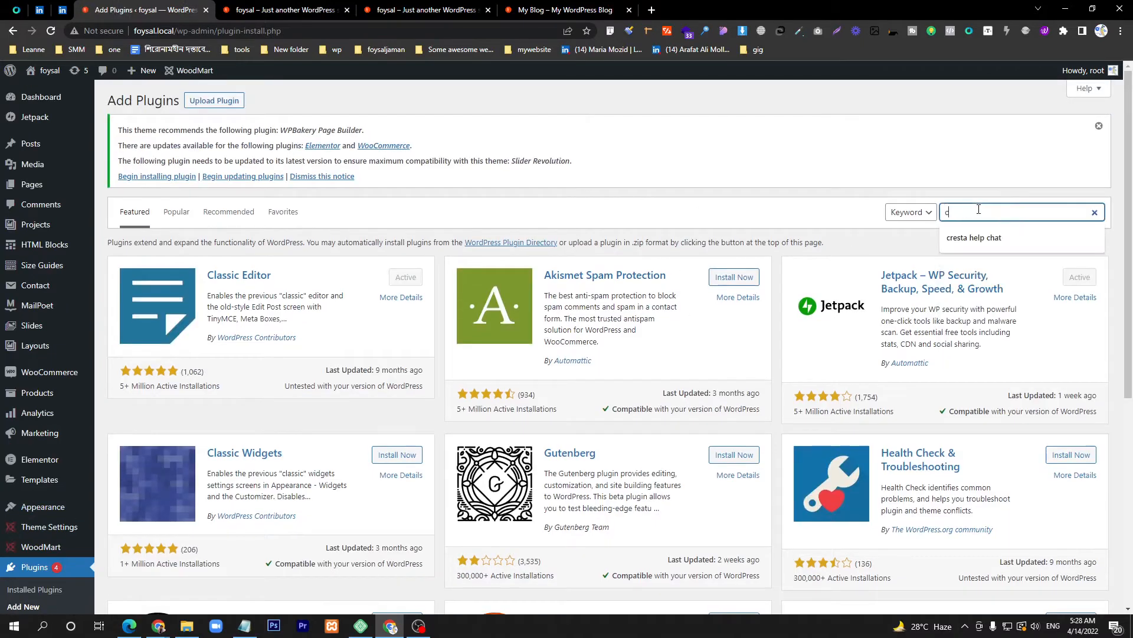
text(rist)
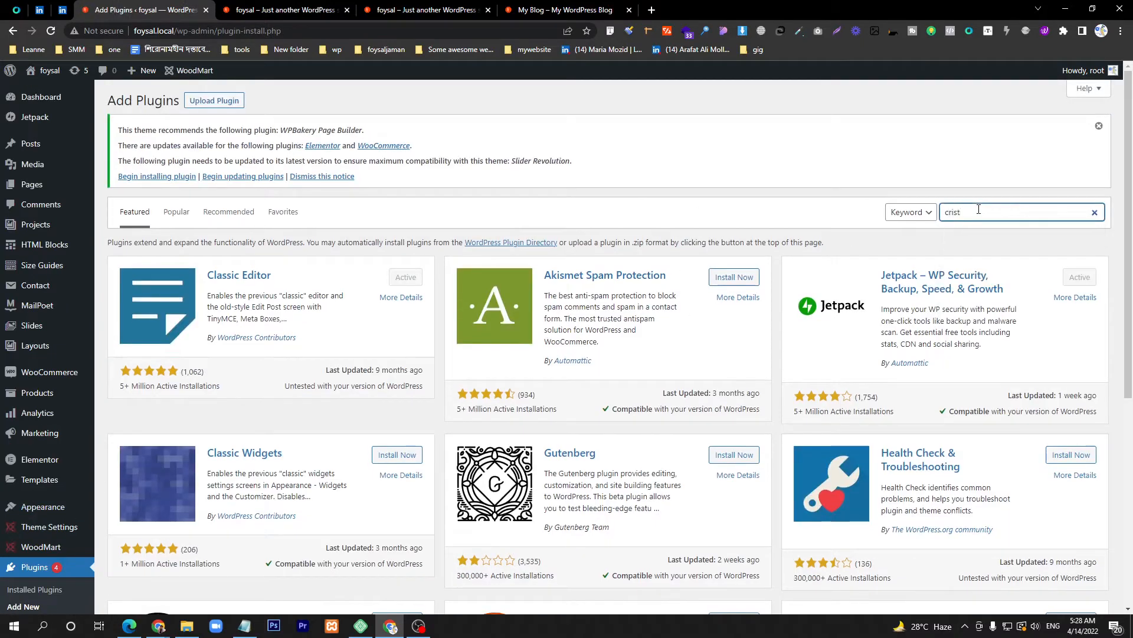
key(BackSpace)
text(p)
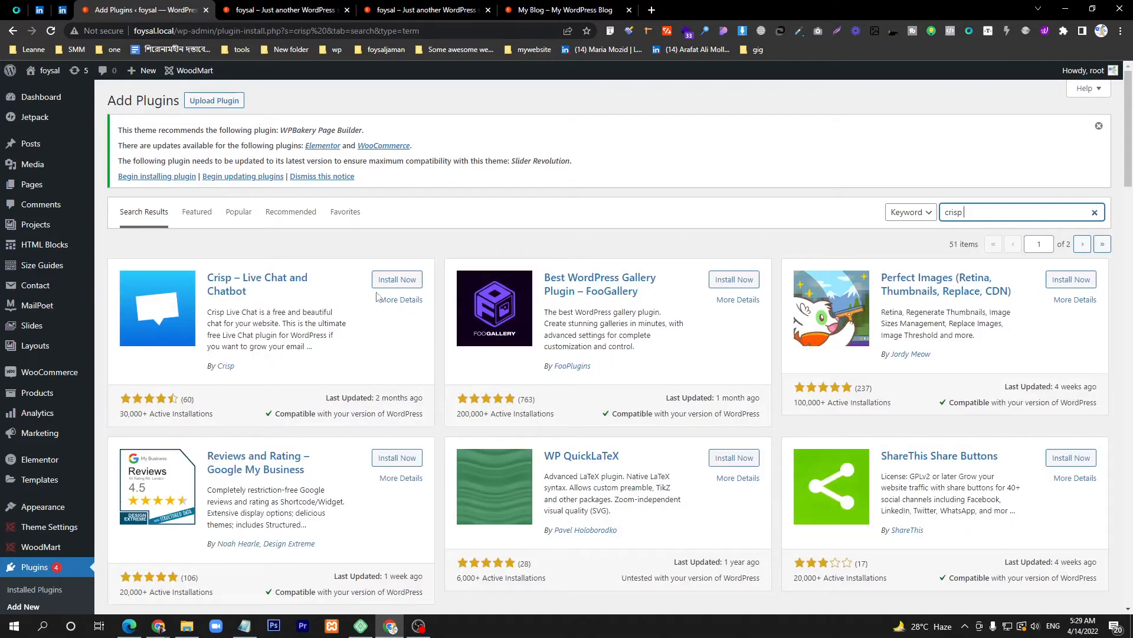
click(396, 281)
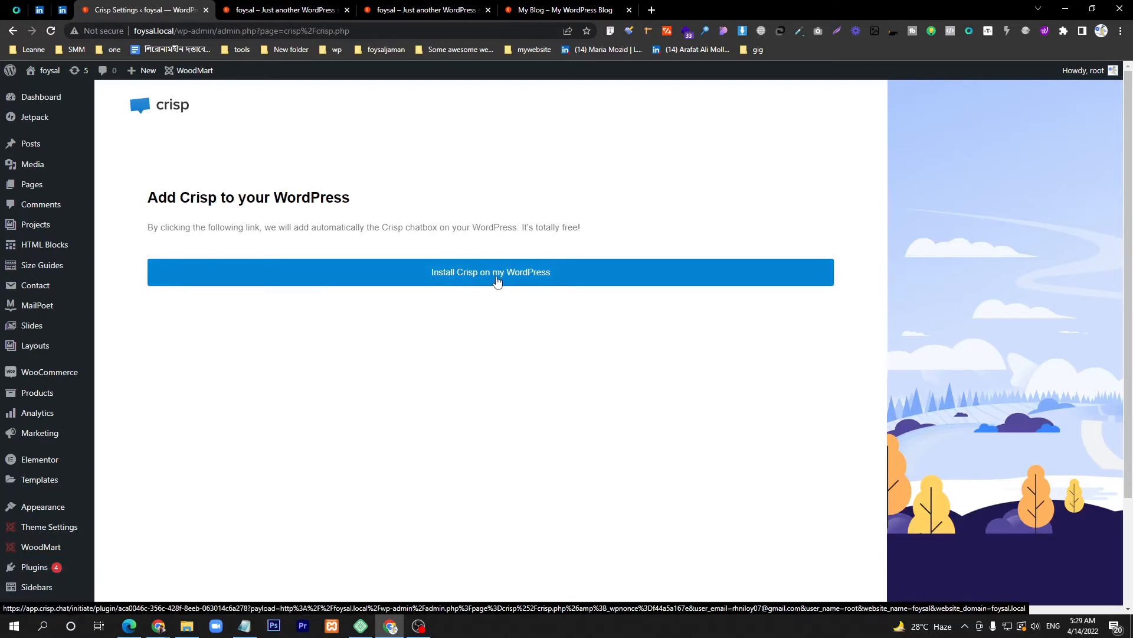
Step: Sign up for Crisp with a first name, last name, email and password, saving the password
click(497, 282)
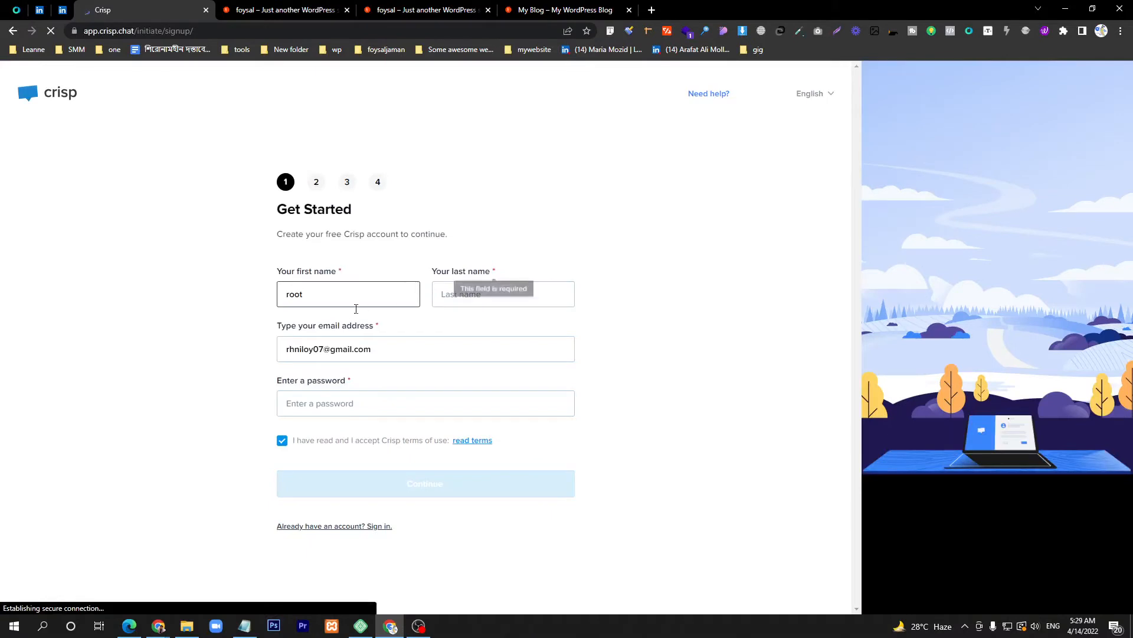
double_click(345, 304)
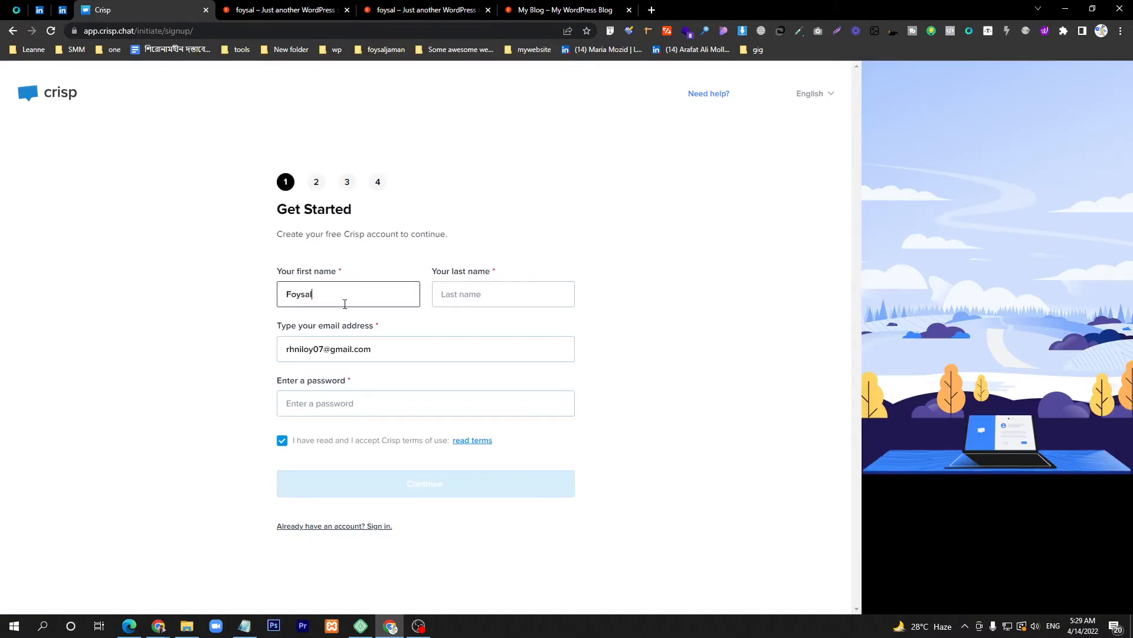
key(Tab)
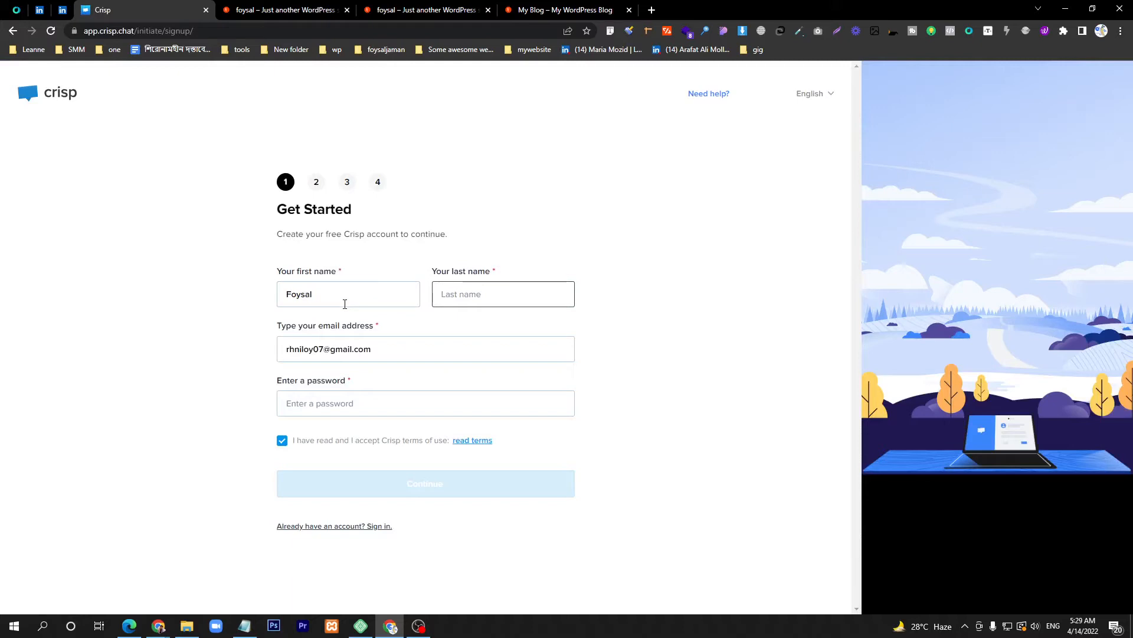
key(Tab)
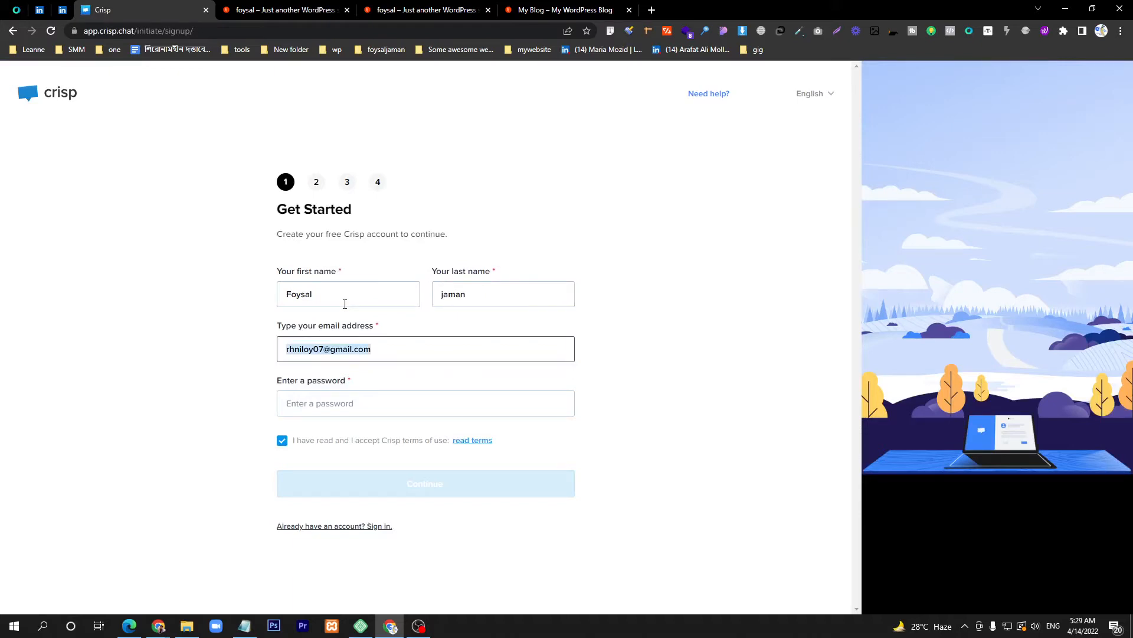
click(351, 402)
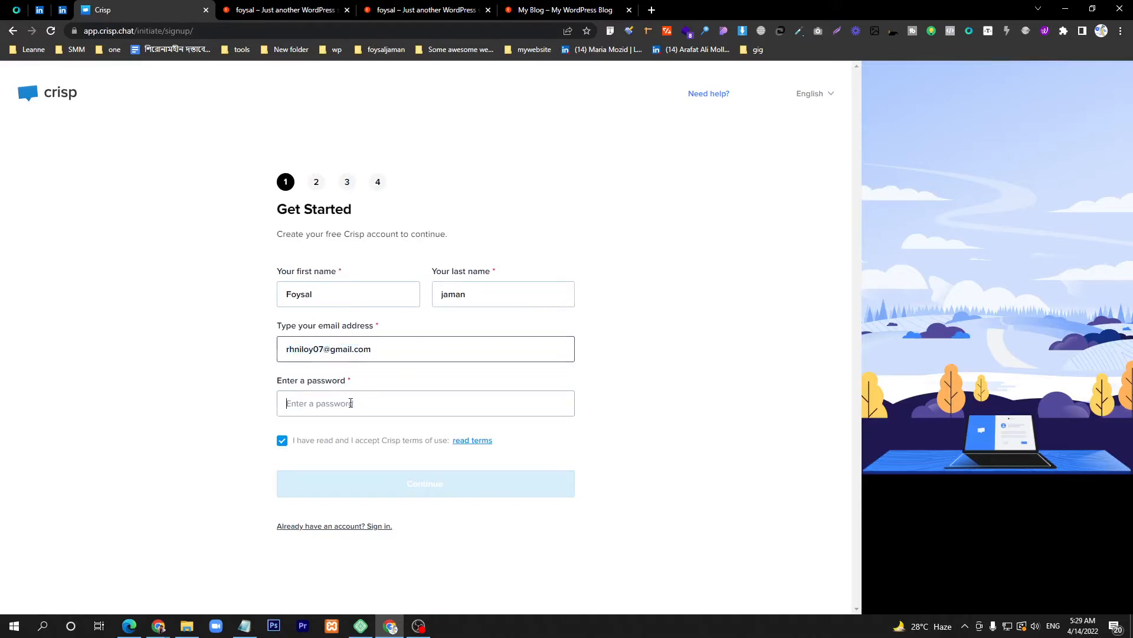
text(••••••)
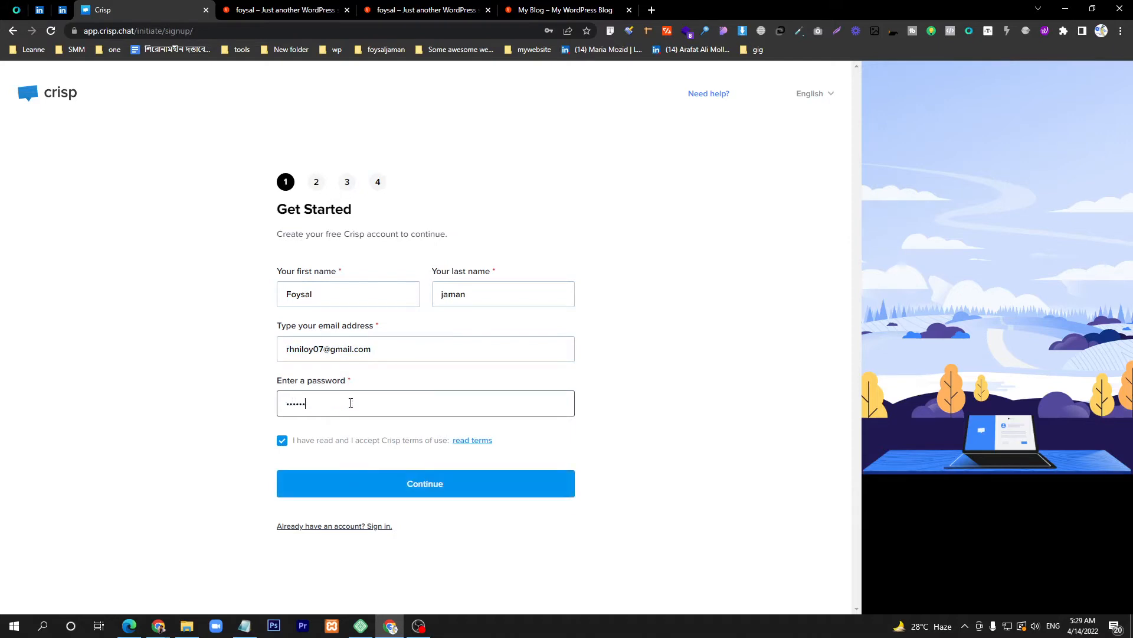
click(383, 488)
click(524, 198)
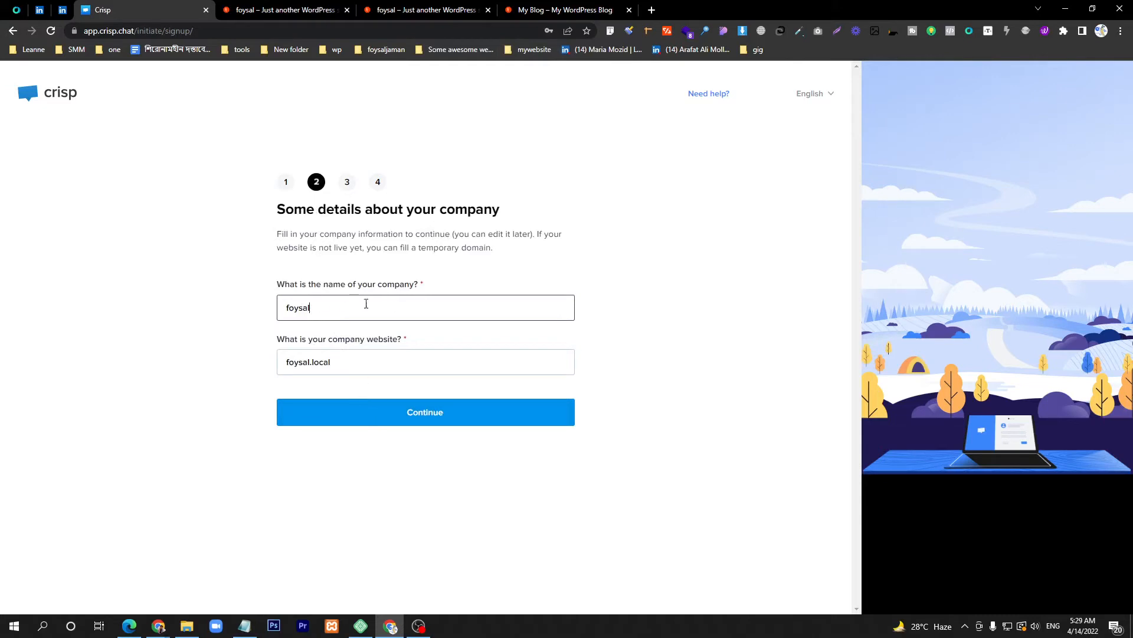
Step: Submit the company details and set the chatbox colour to red
click(337, 412)
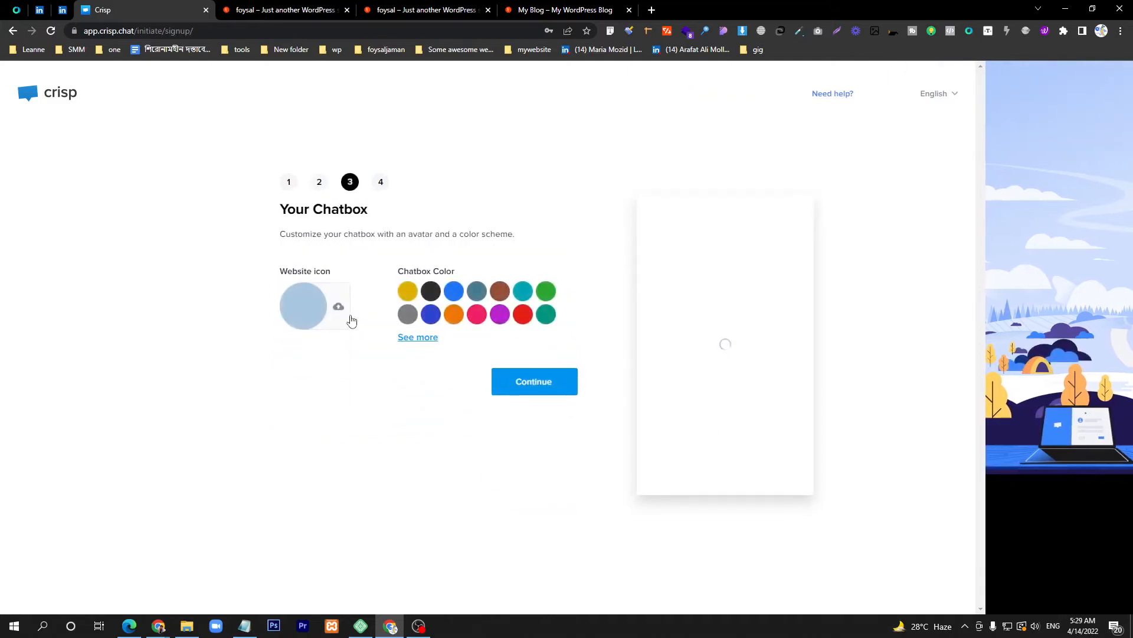
click(534, 9)
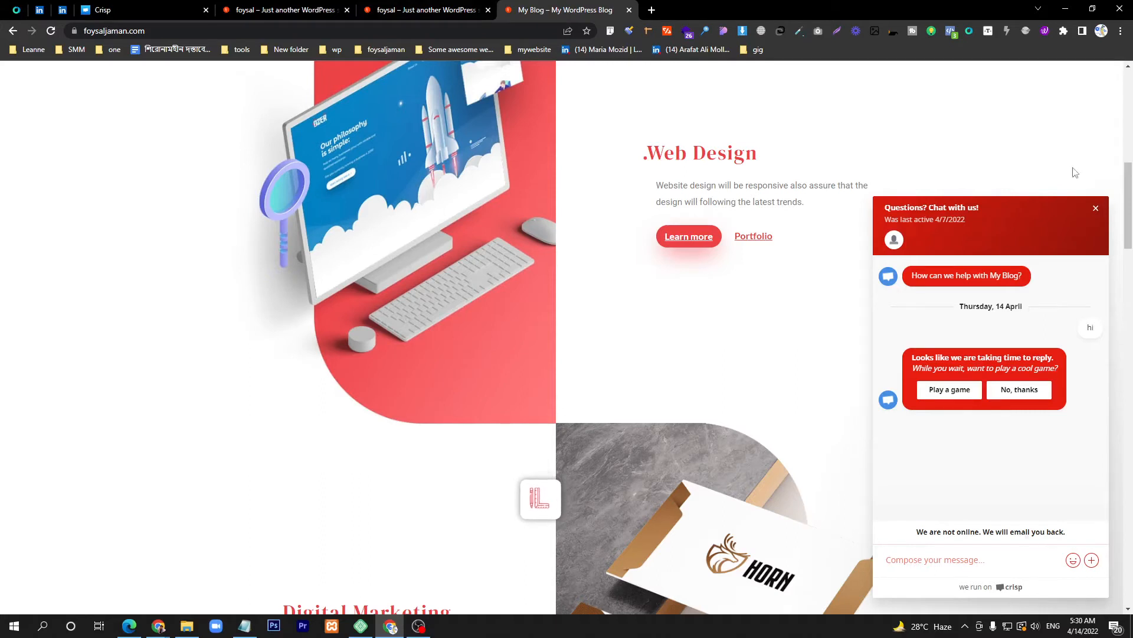
click(1093, 211)
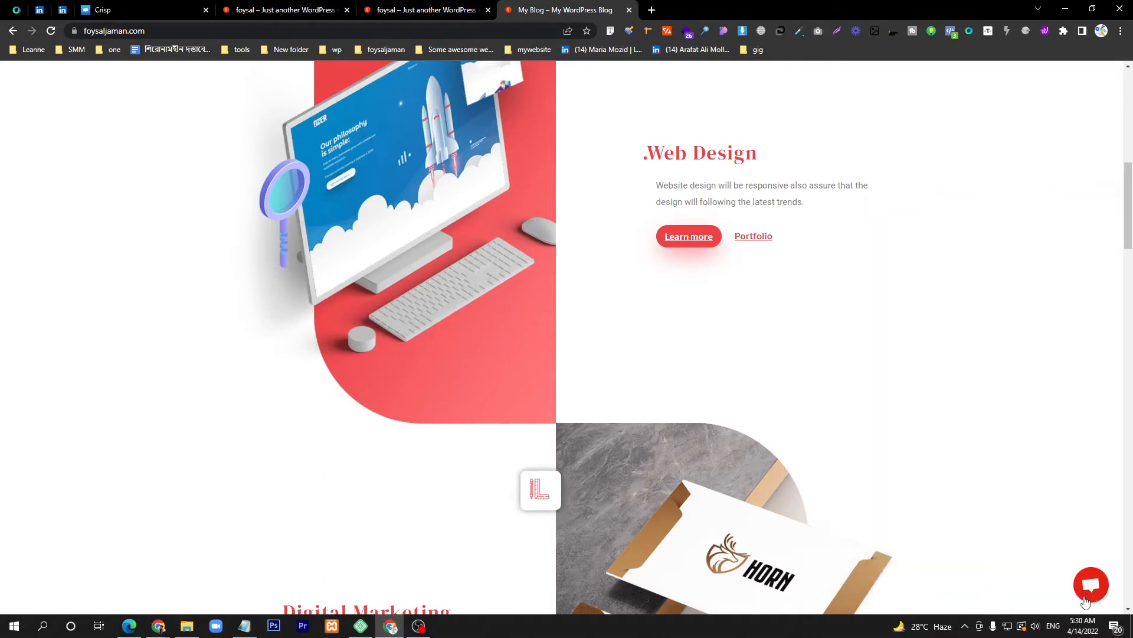
click(103, 10)
click(523, 314)
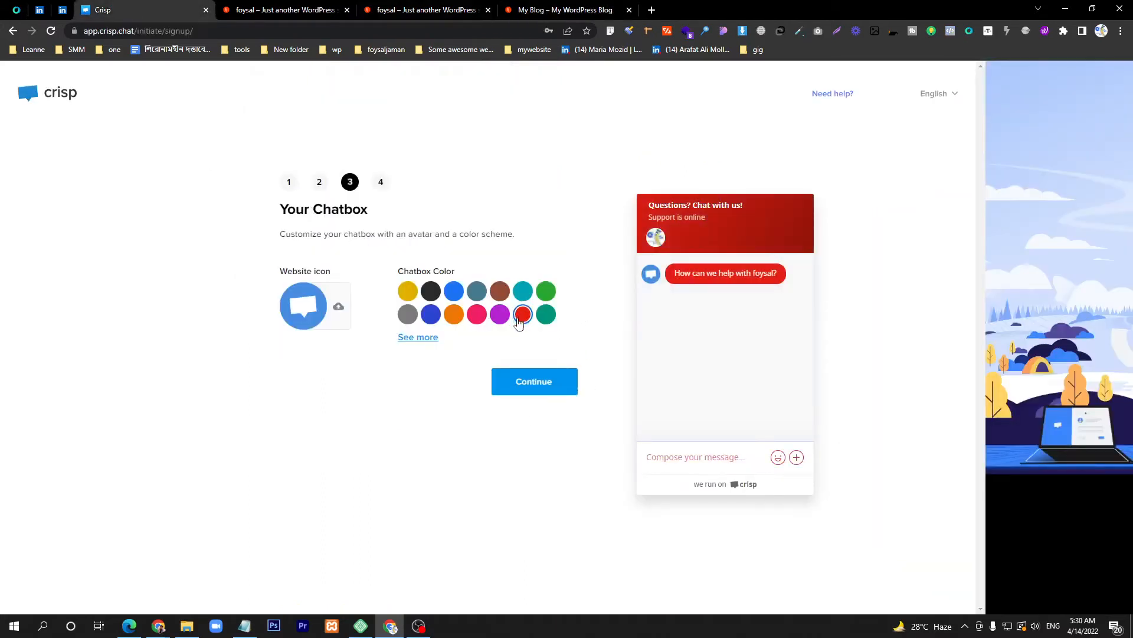
click(534, 381)
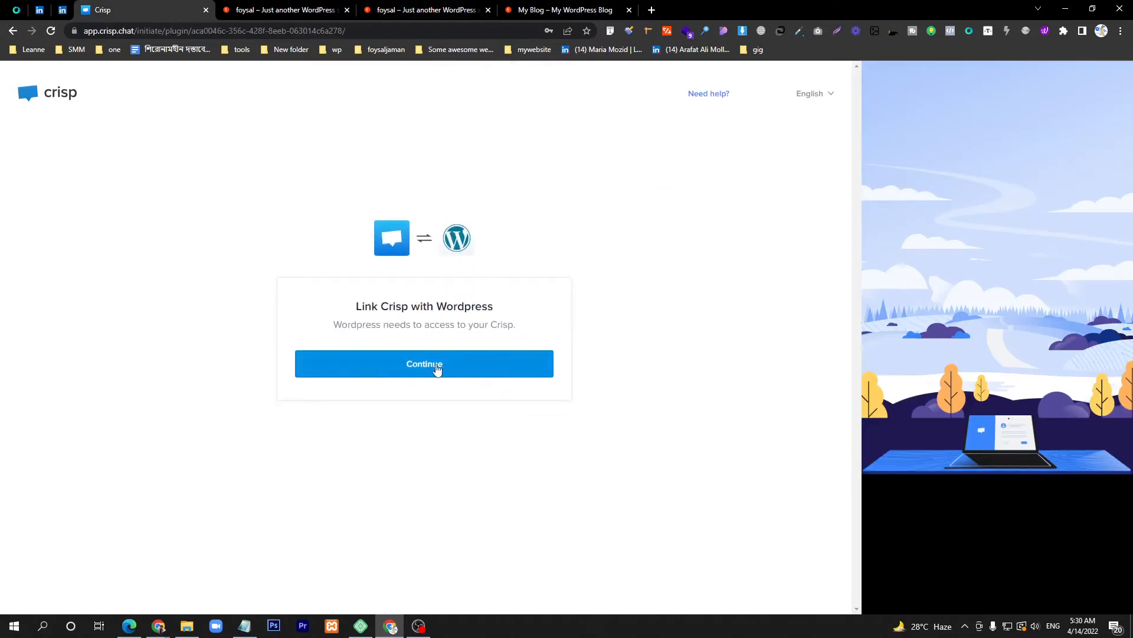
Step: Link Crisp with WordPress, open the Crisp inbox and dismiss the notification prompt
click(420, 366)
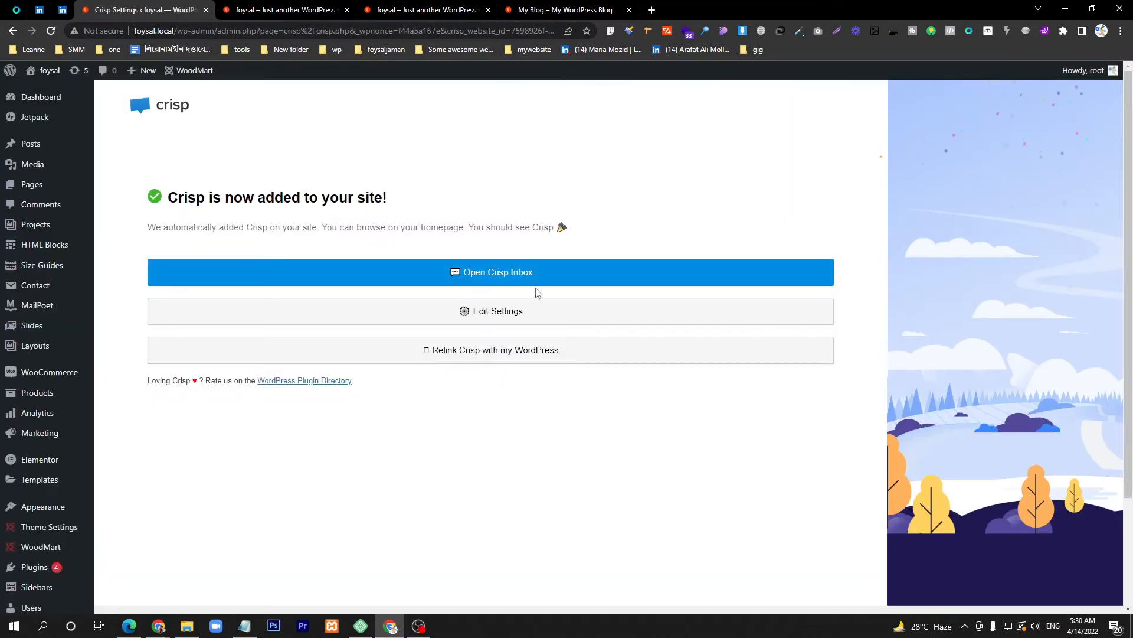
click(490, 279)
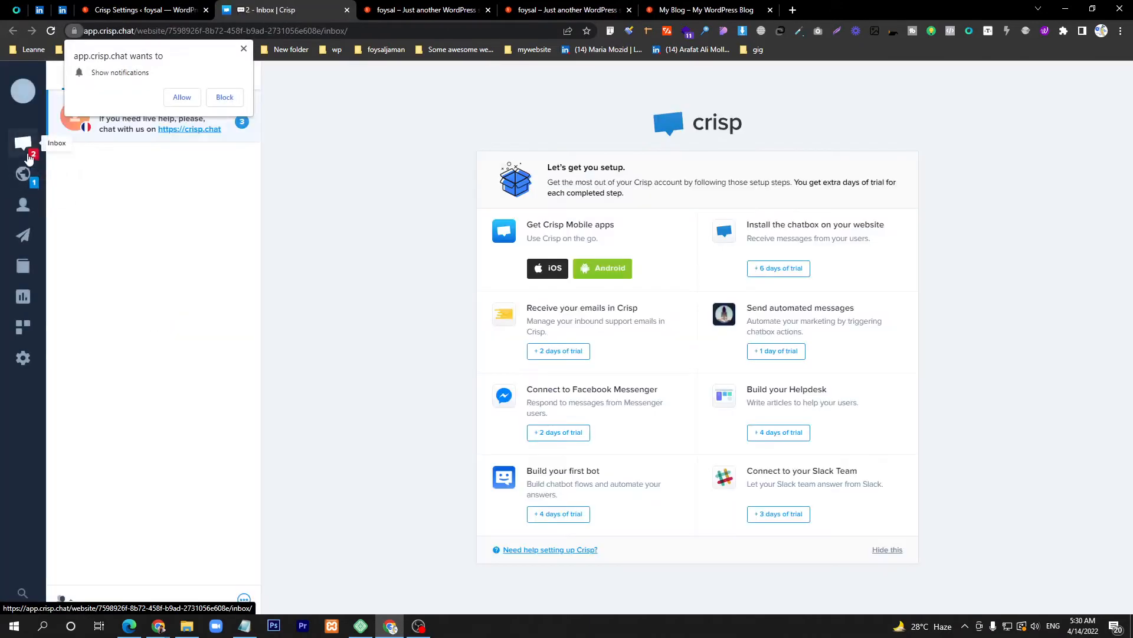
click(242, 46)
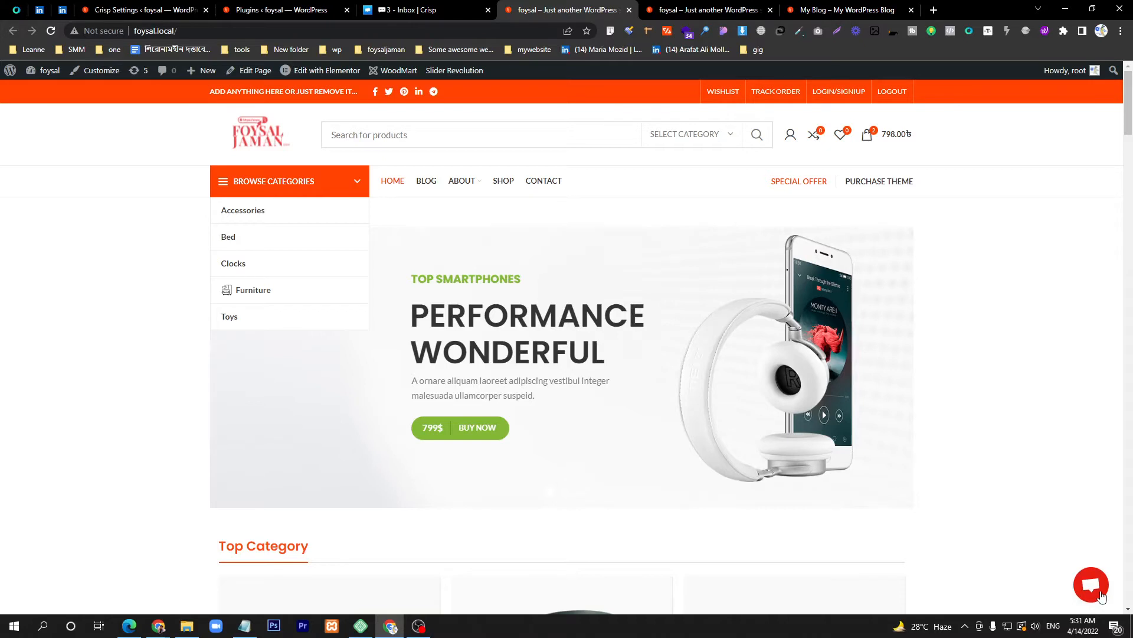
Step: Load the foysal.local homepage in a new private browsing window
click(1101, 597)
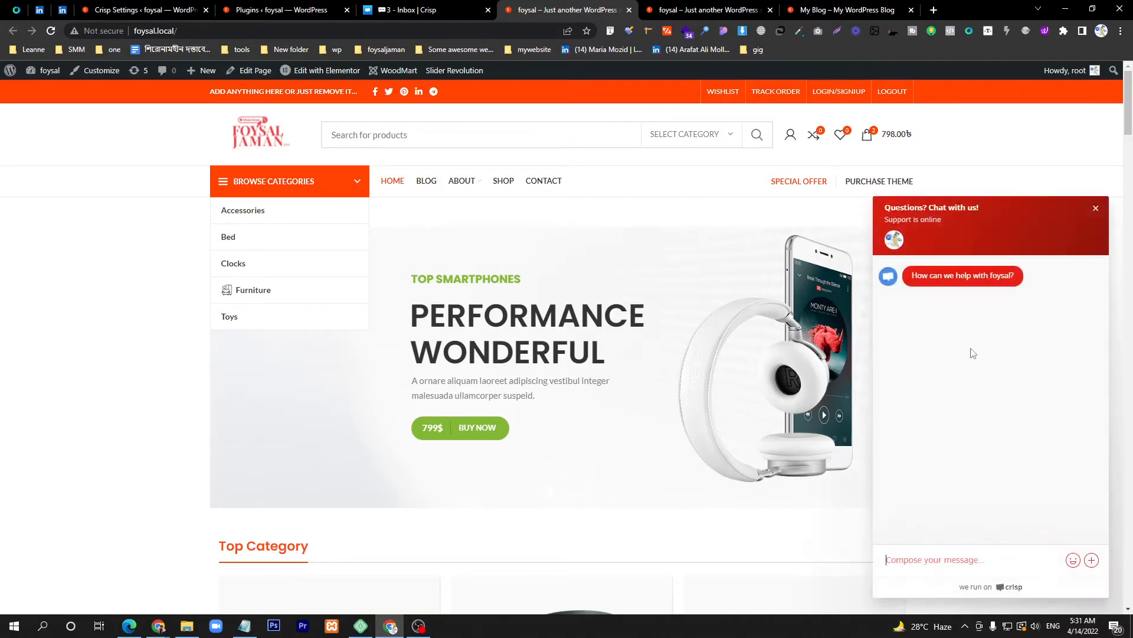
click(206, 30)
key(ctrl+c)
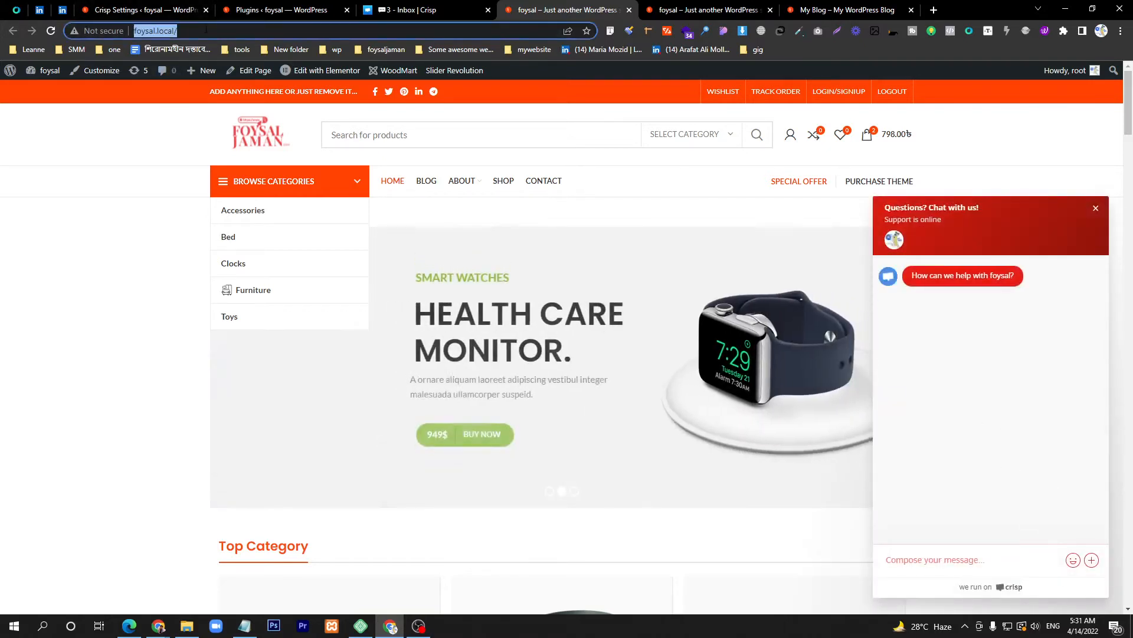
key(ctrl+shift+n)
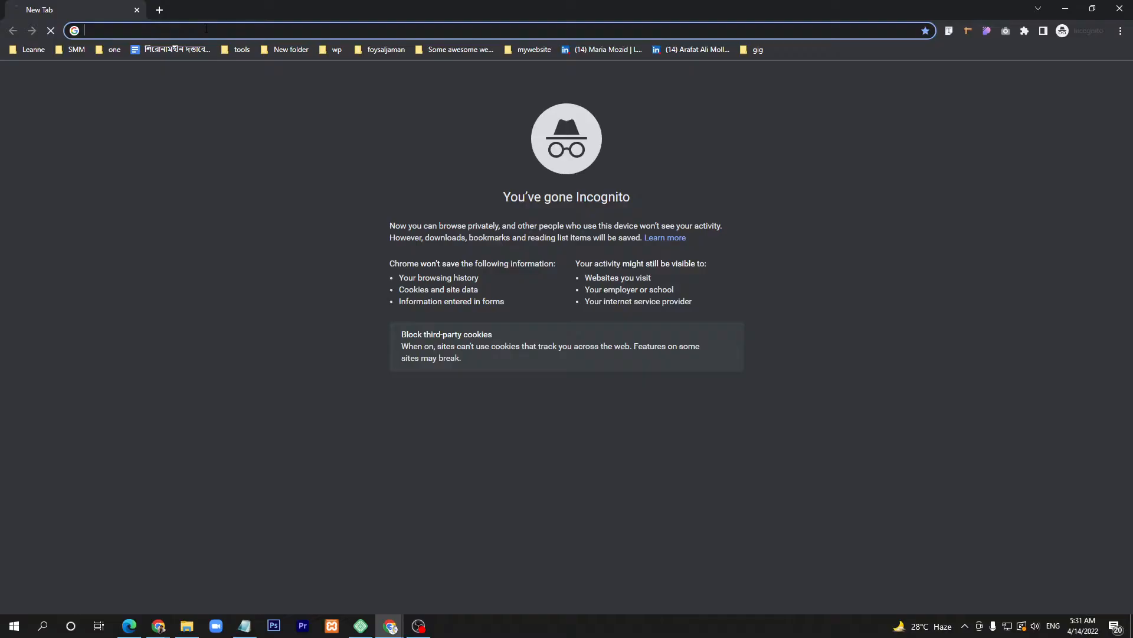
key(ctrl+v)
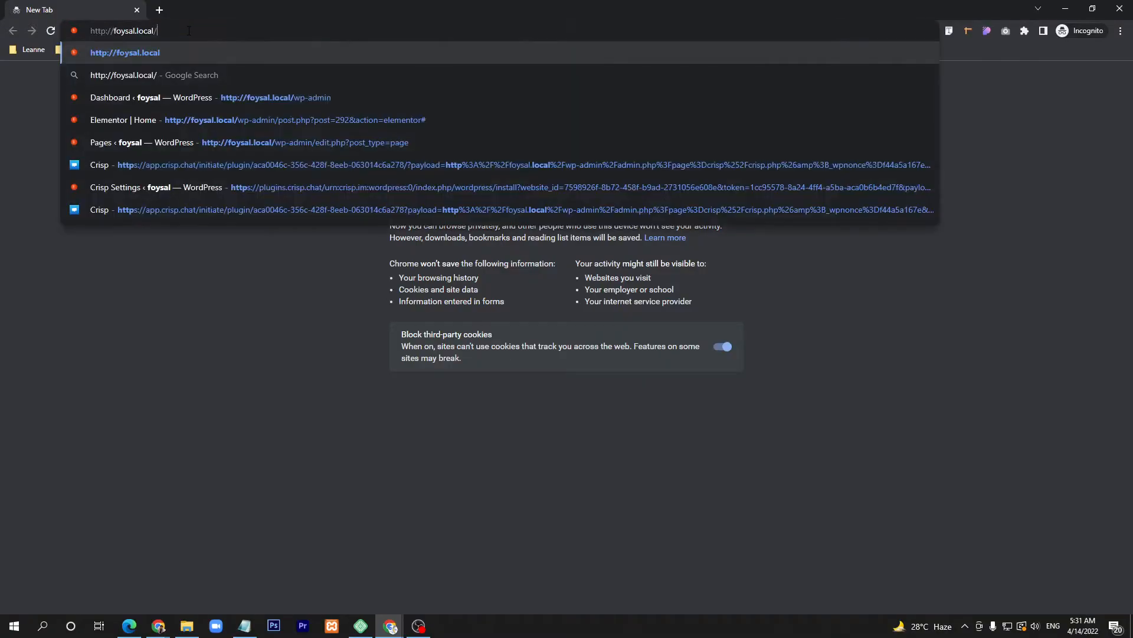
key(Return)
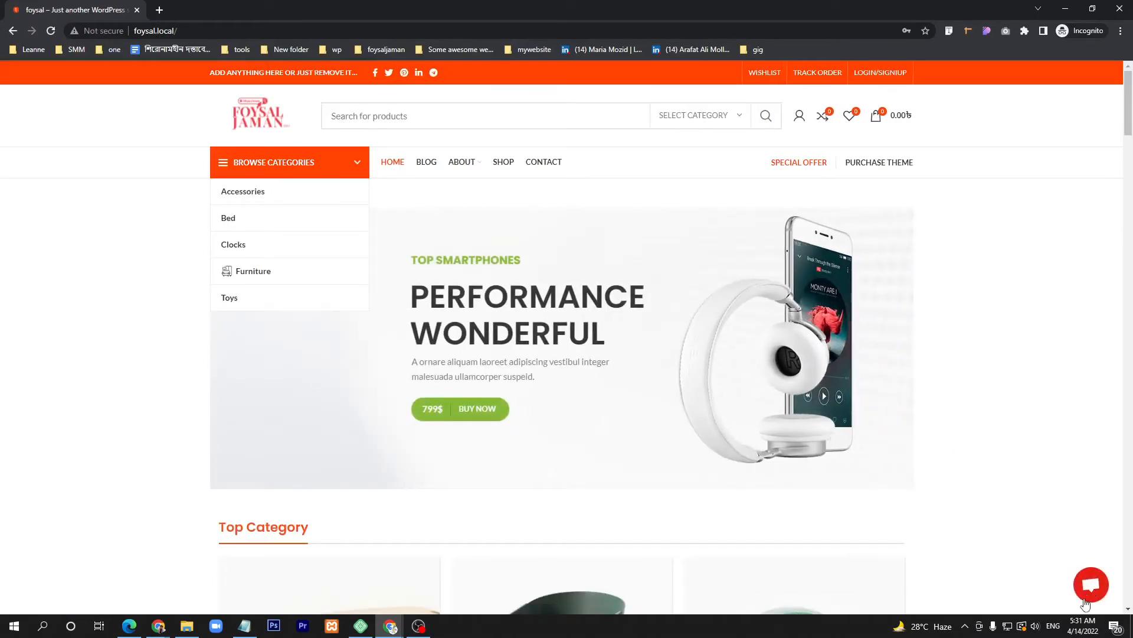
Step: As the visitor, send 'hi' in the Crisp chat and submit an email for notifications
click(1091, 584)
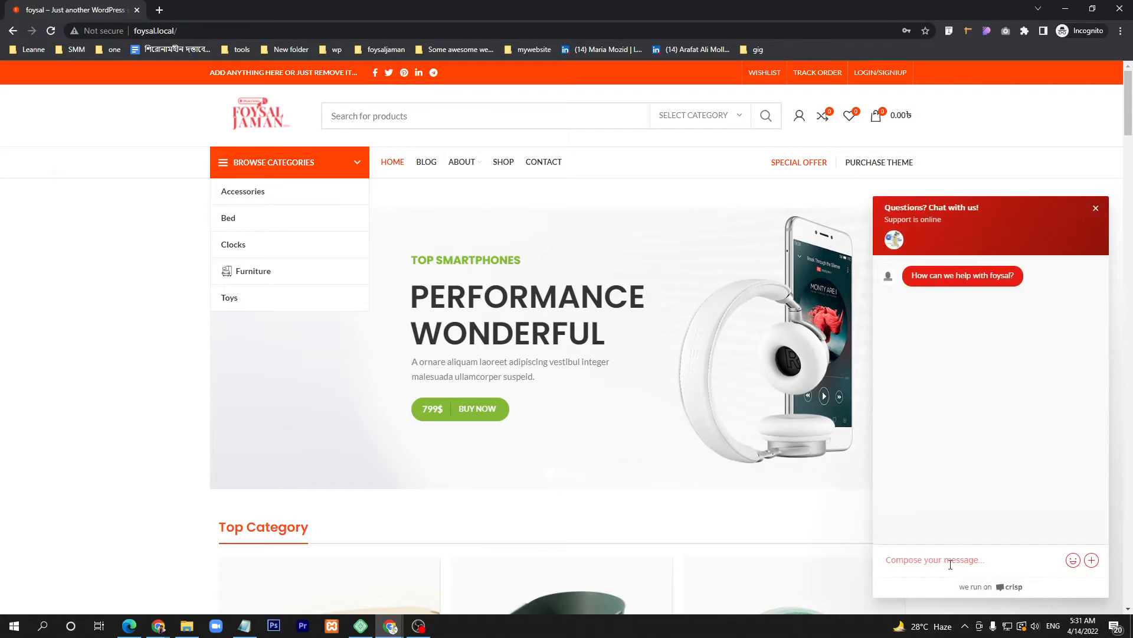
text(hi)
key(Return)
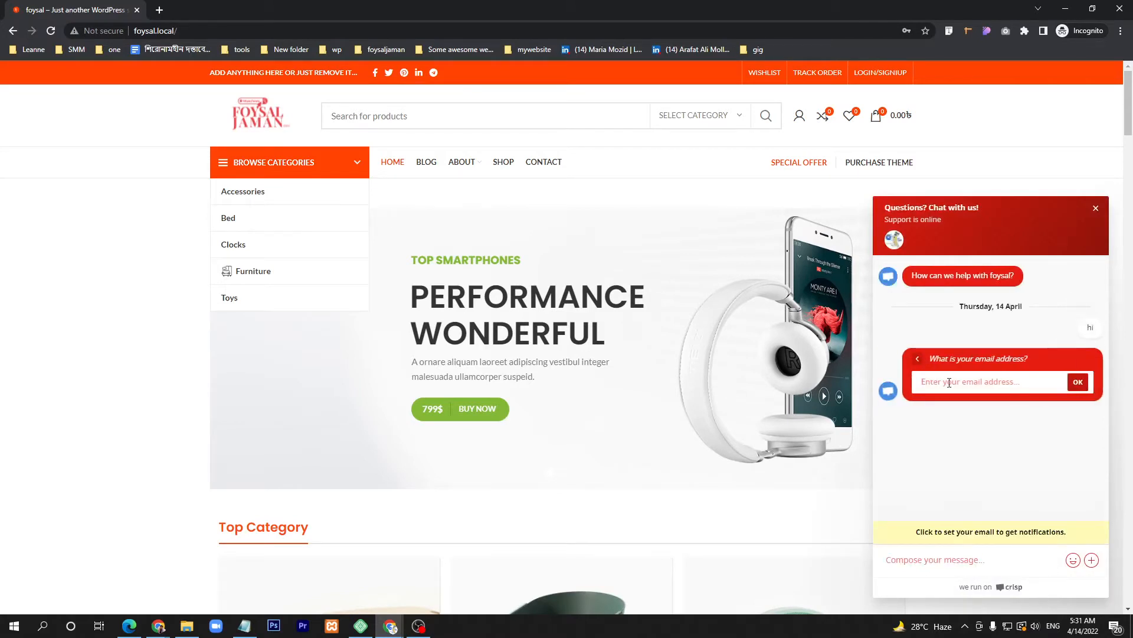
click(965, 383)
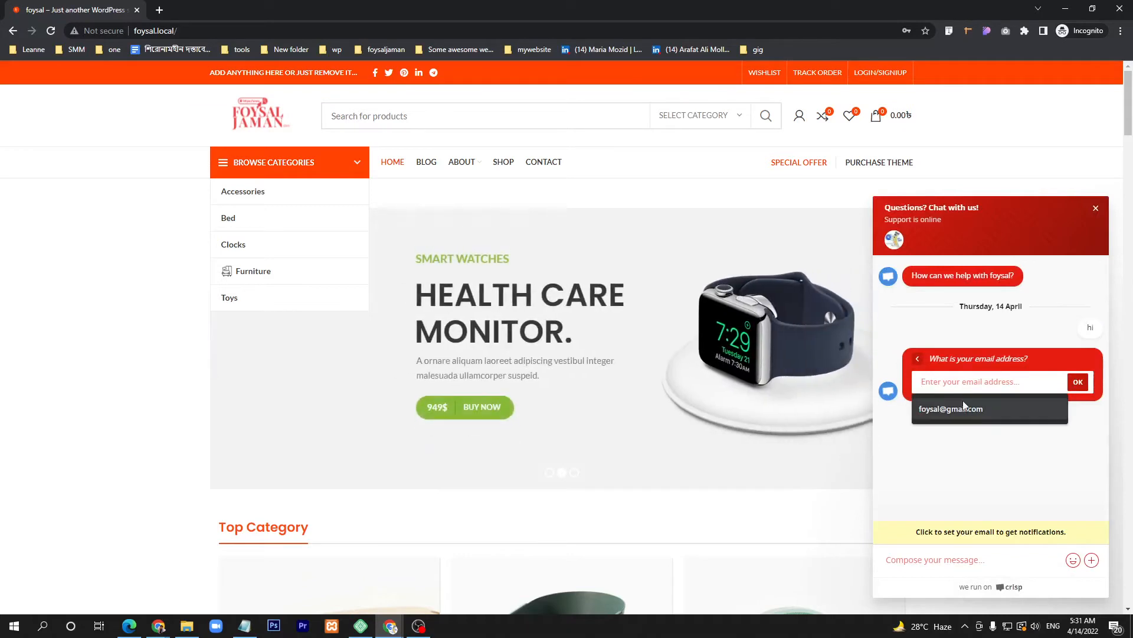
click(965, 409)
click(1078, 383)
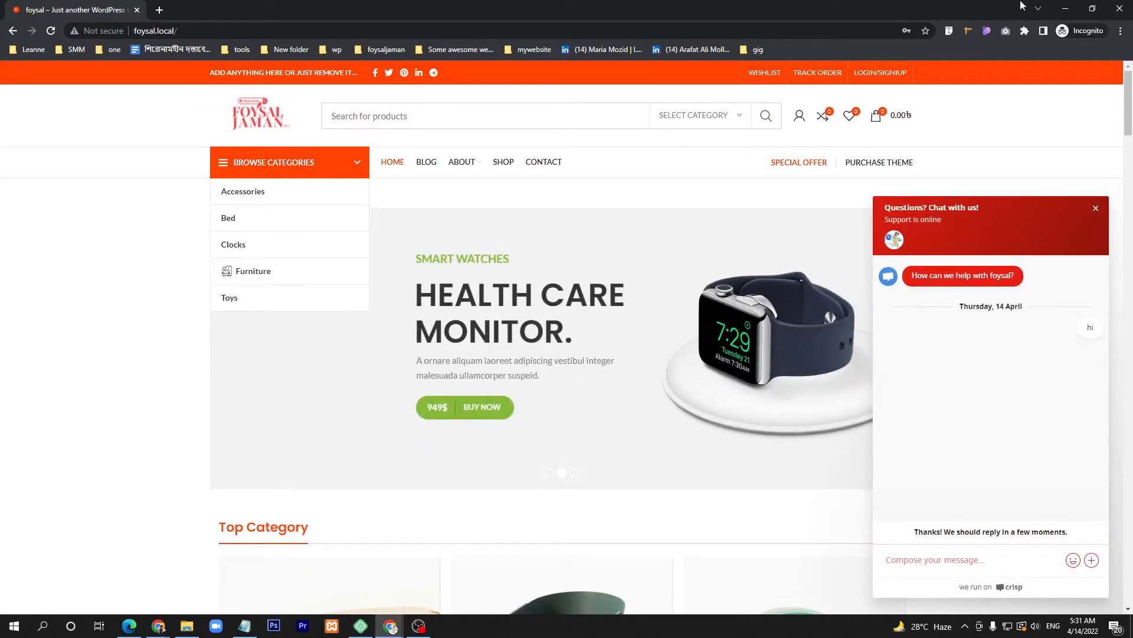
click(960, 562)
Step: Return to the main window's Crisp settings page and open the Crisp inbox
double_click(395, 16)
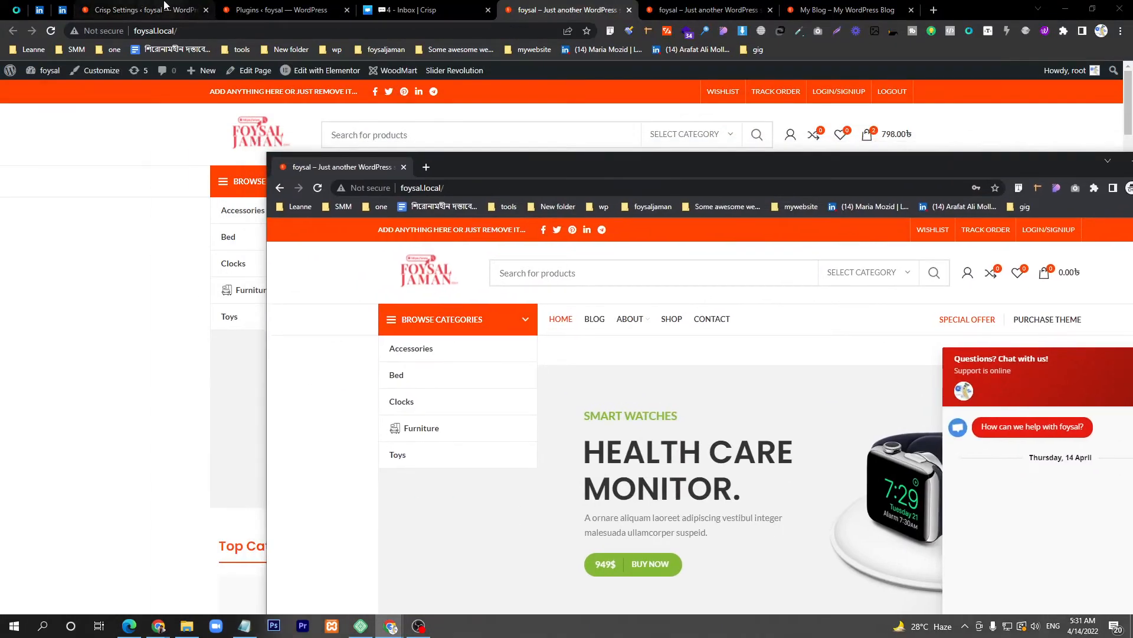
click(165, 7)
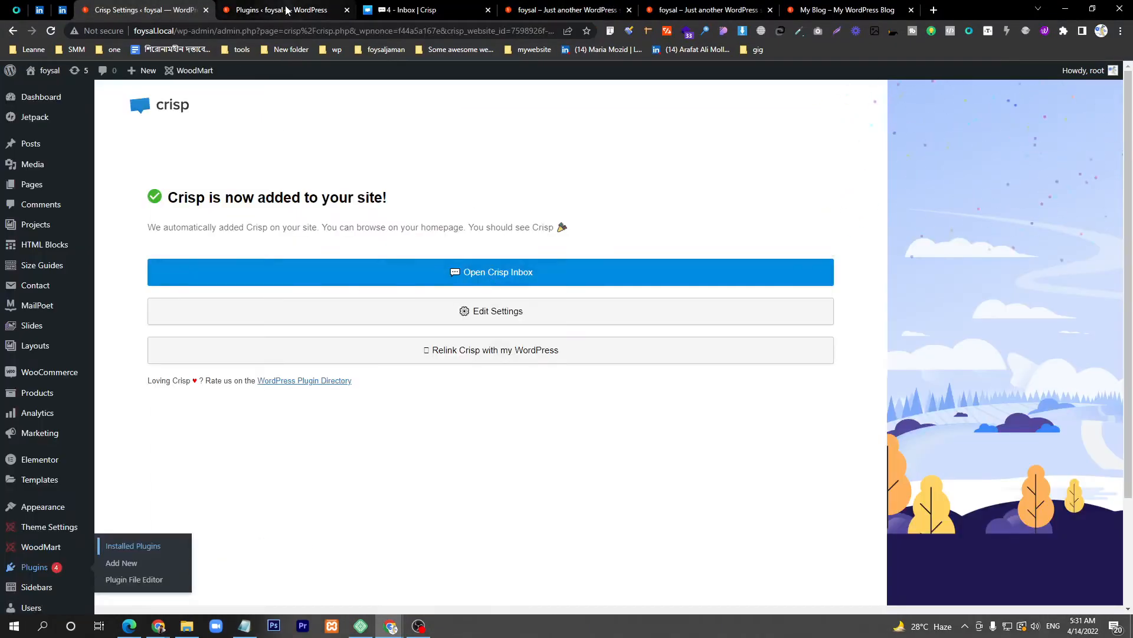
click(287, 10)
click(142, 10)
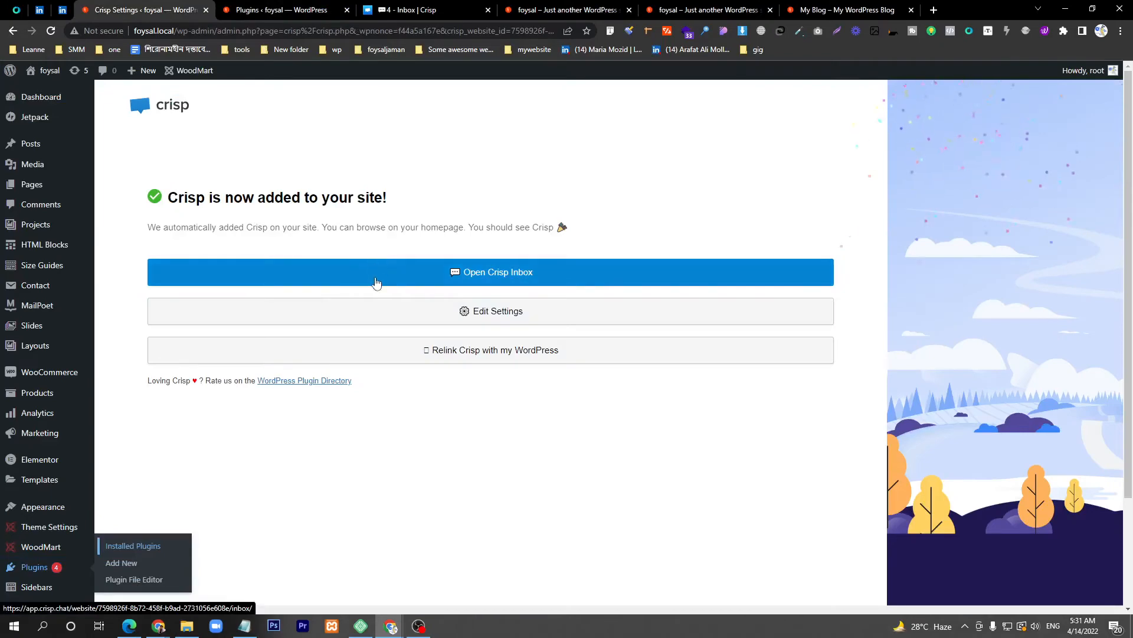
click(376, 283)
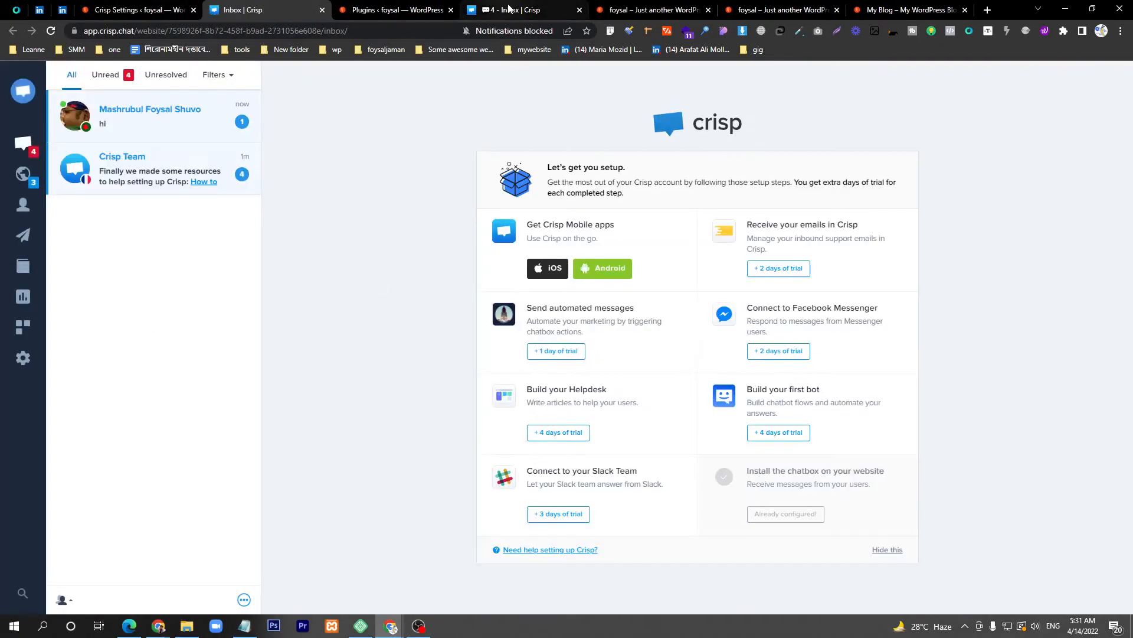
Step: Open the visitor's pending conversation and review their IP, browser, system and email details
middle_click(508, 8)
click(161, 194)
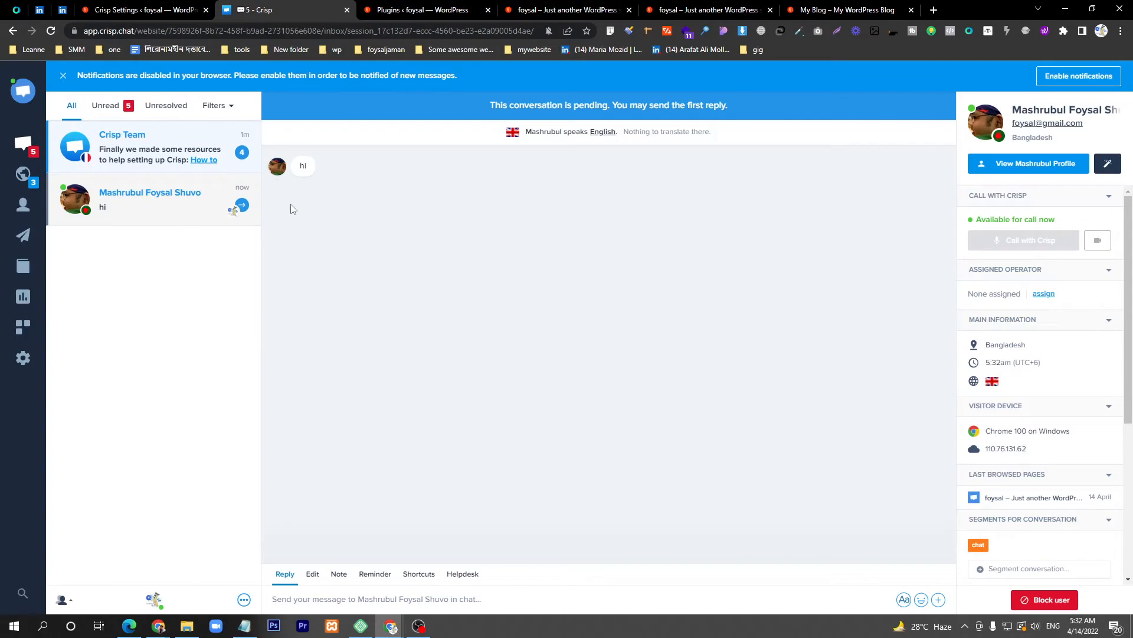
mouse_move(302, 178)
drag(1028, 450, 986, 453)
drag(1079, 435, 985, 436)
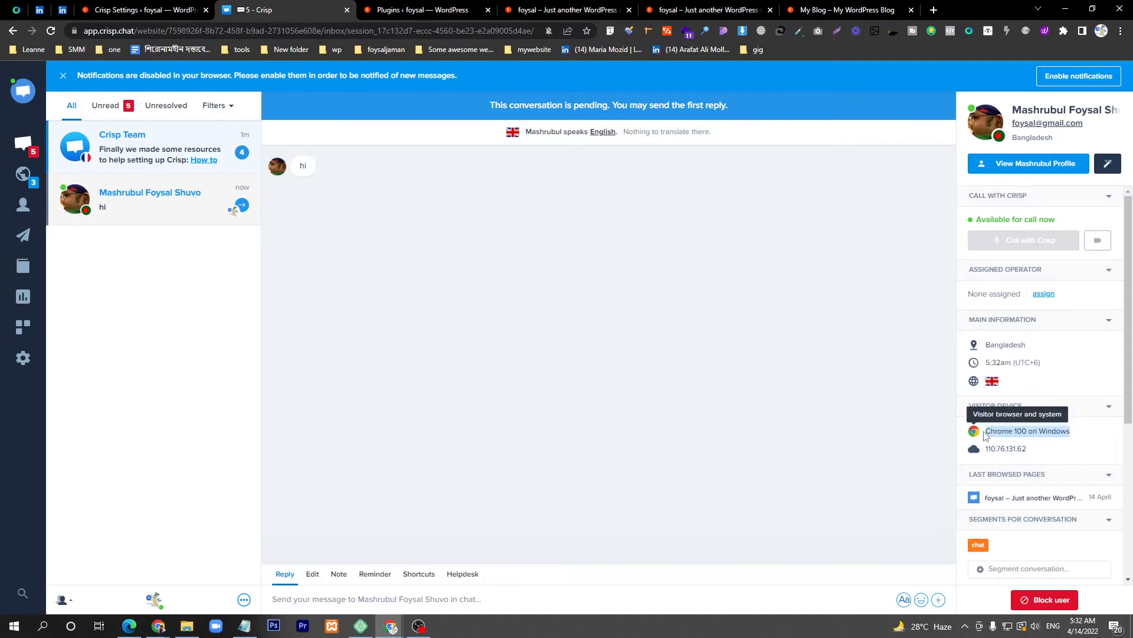
scroll(1021, 502, down, 3)
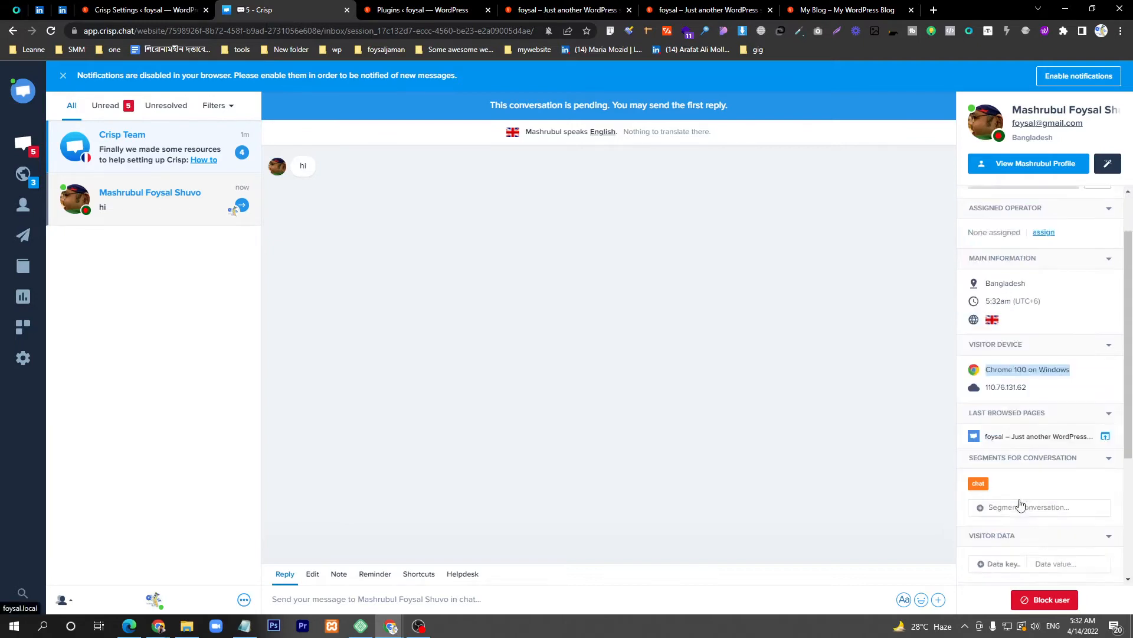
drag(1034, 281, 996, 274)
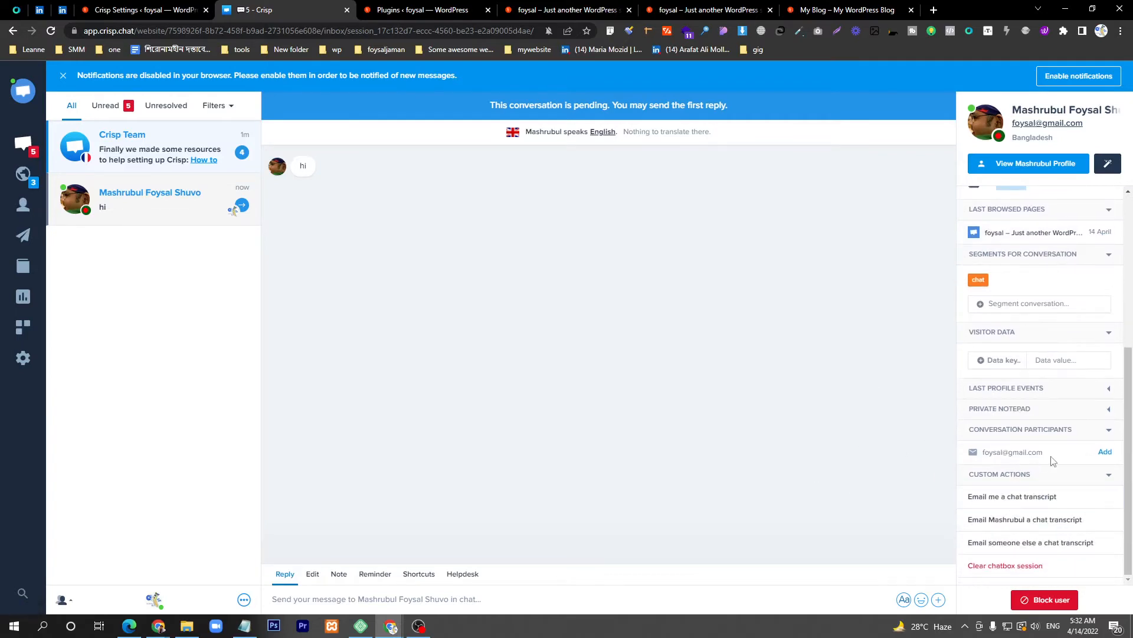
drag(1050, 453, 984, 459)
scroll(1046, 460, up, 5)
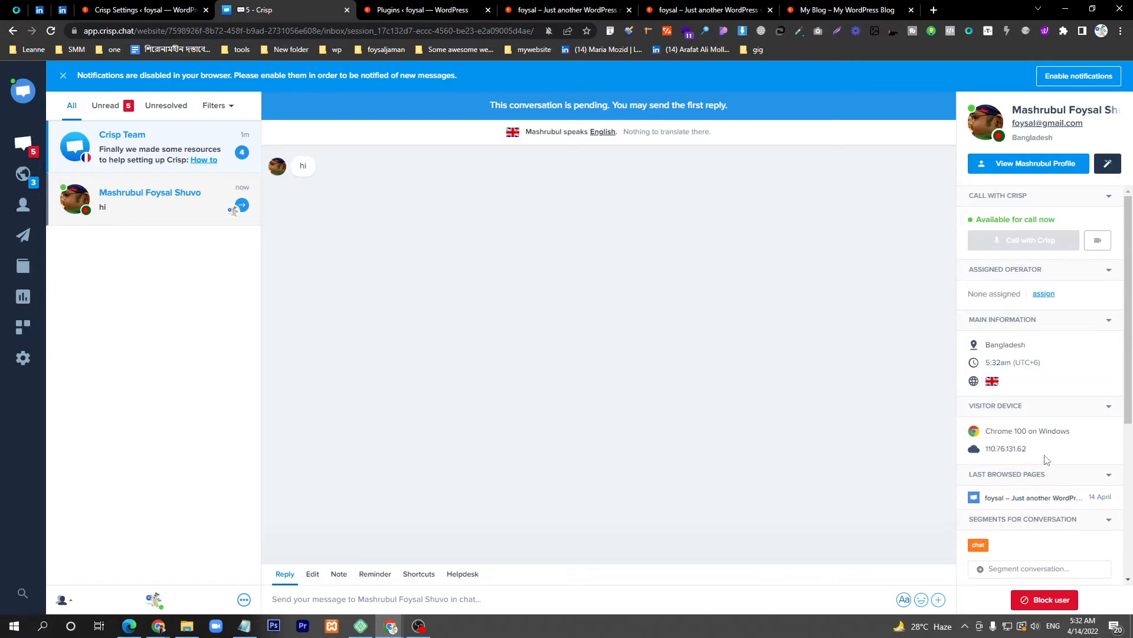
Step: Reply 'hello' to the visitor from the Crisp inbox
click(353, 597)
text(hllo)
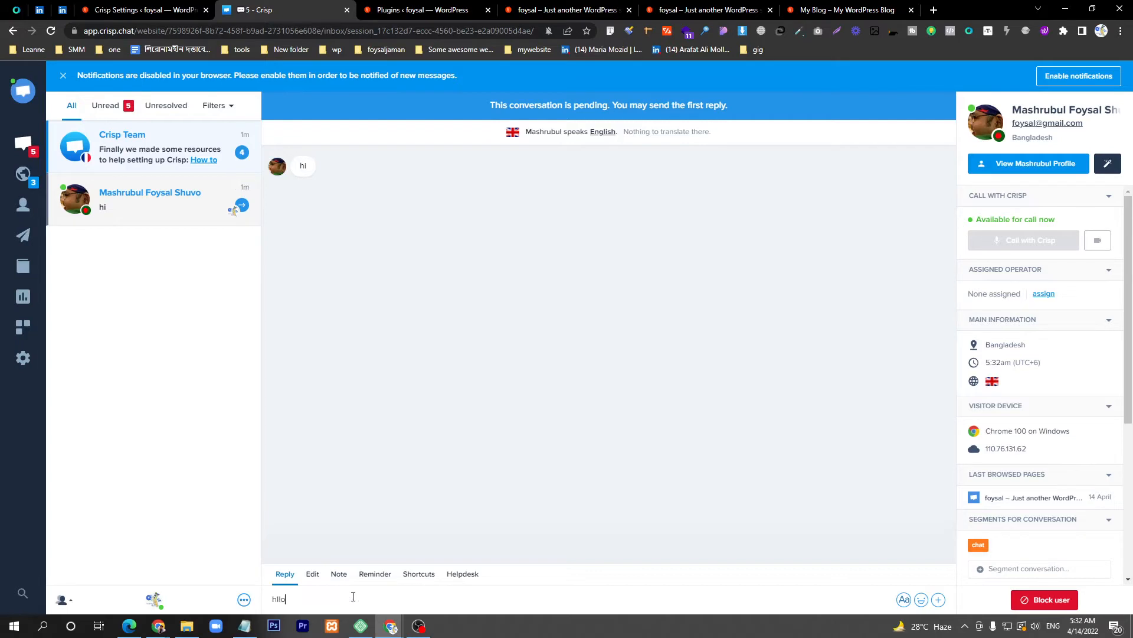
key(Return)
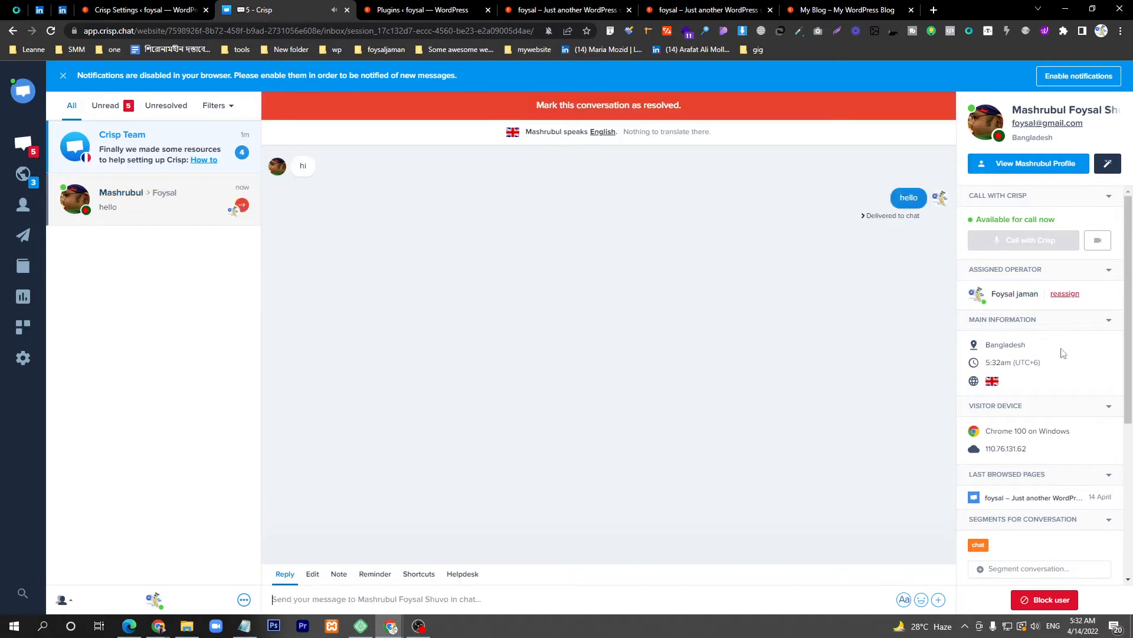
Step: Check the reply in the visitor's site window, then minimize that window
mouse_move(390, 631)
click(455, 575)
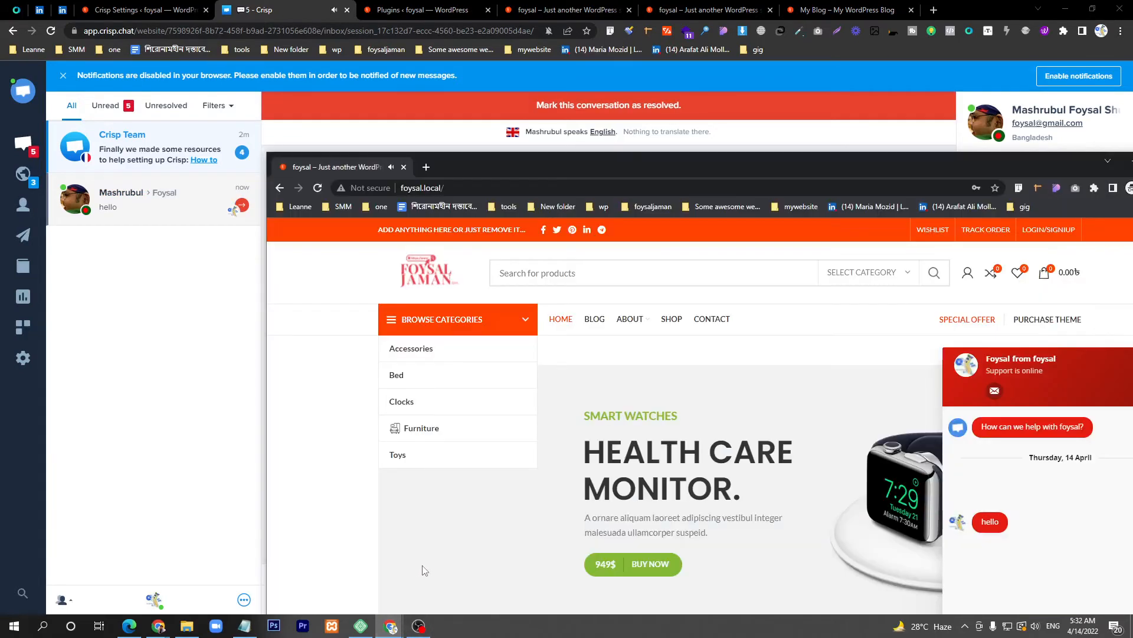
drag(701, 171, 505, 108)
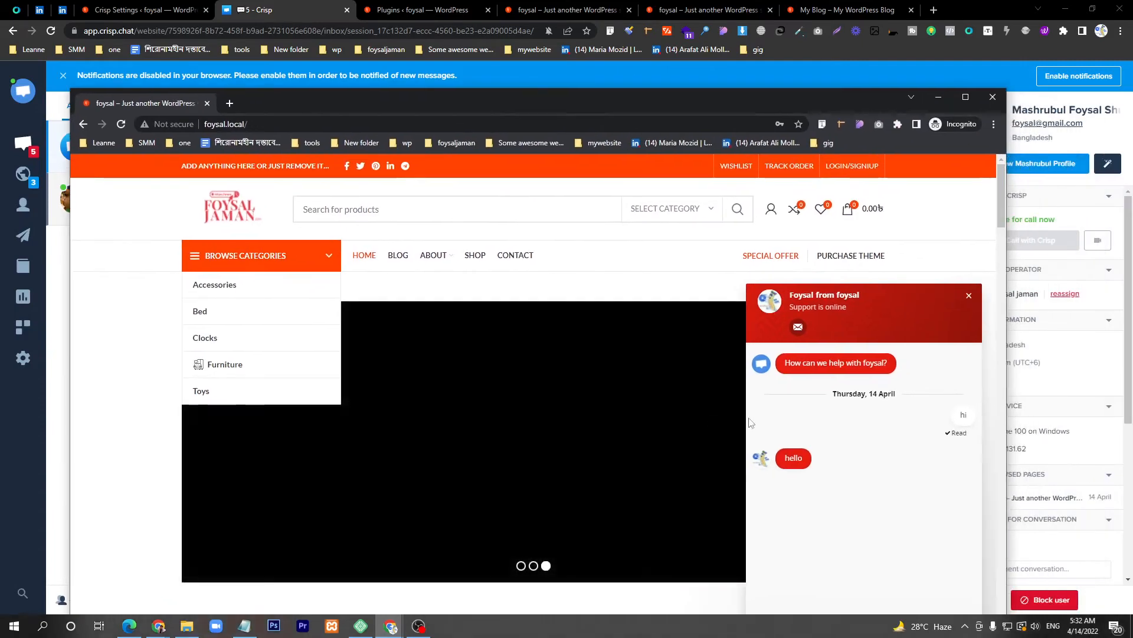
click(938, 96)
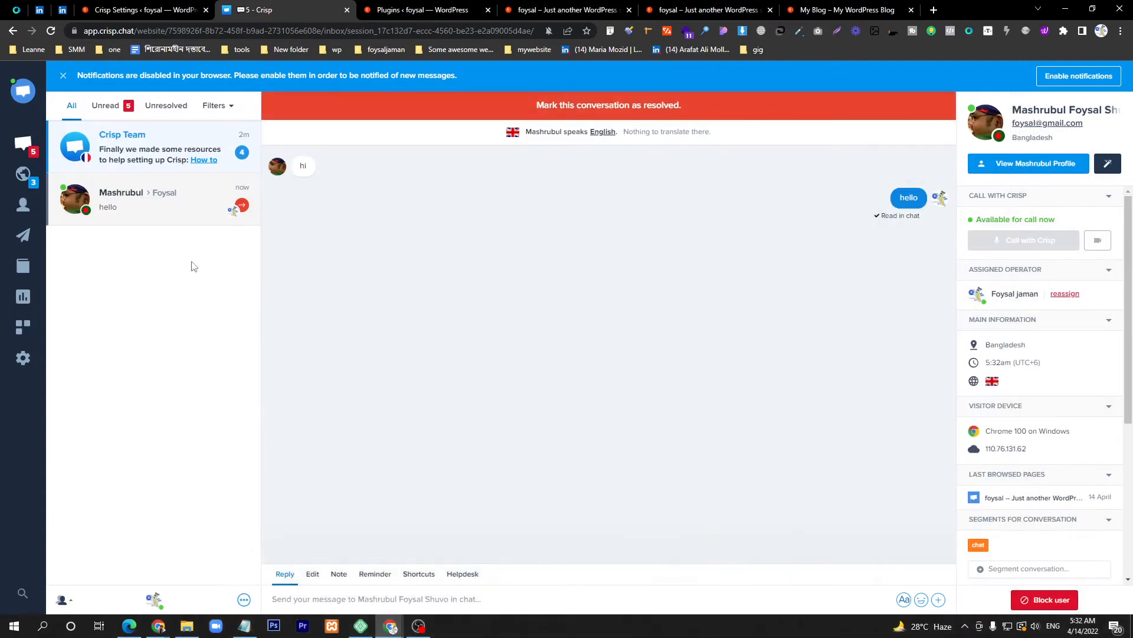
click(27, 325)
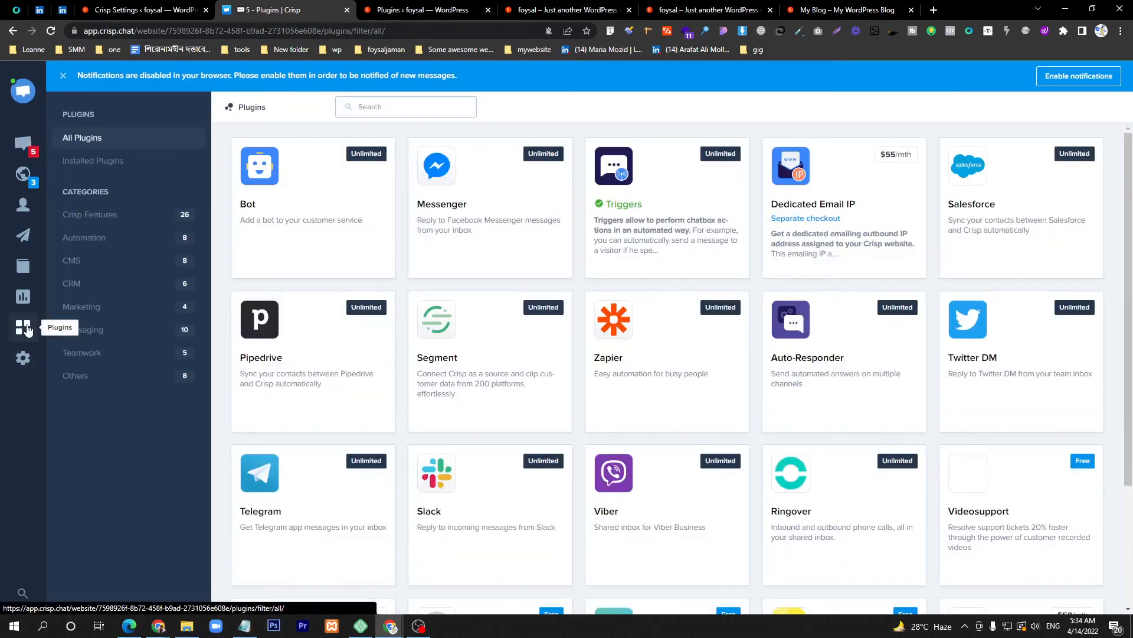
mouse_move(277, 234)
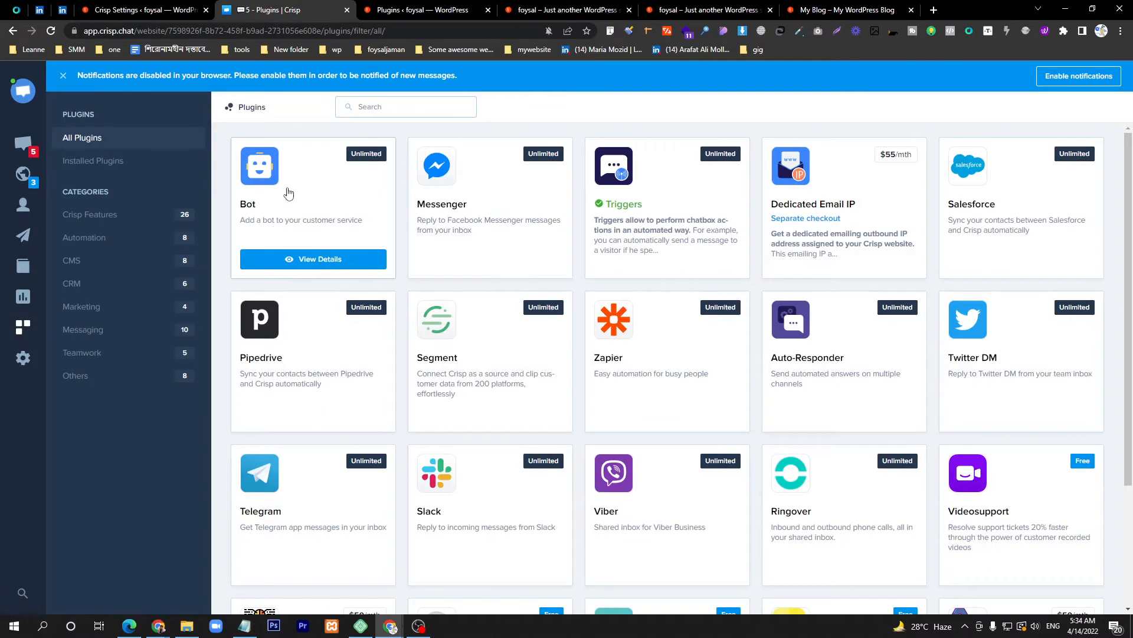
mouse_move(513, 213)
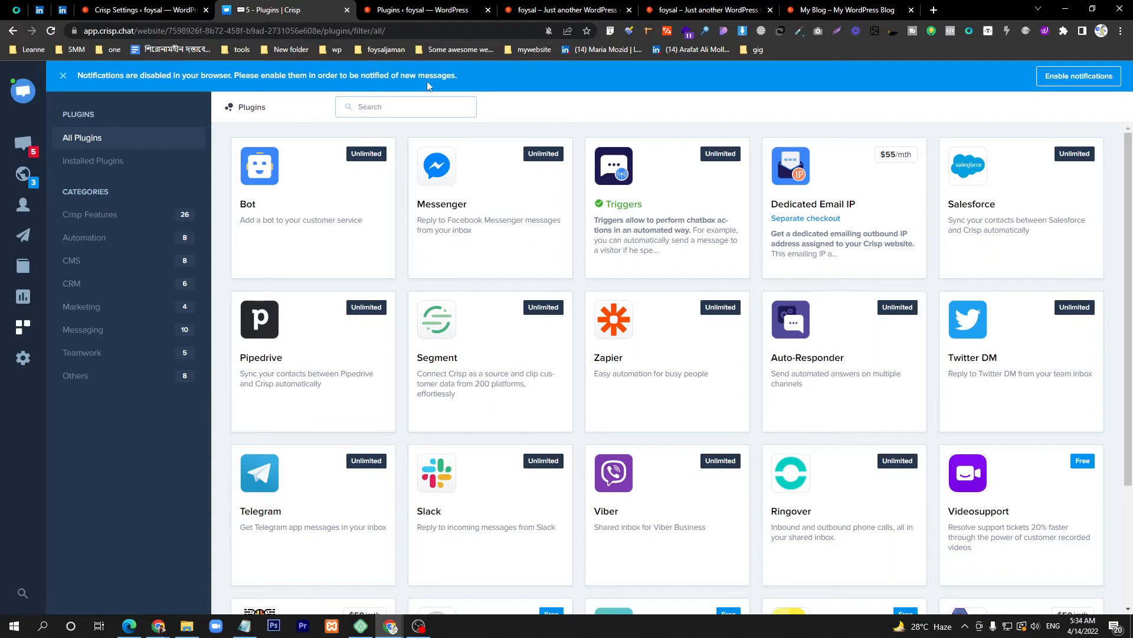
mouse_move(438, 234)
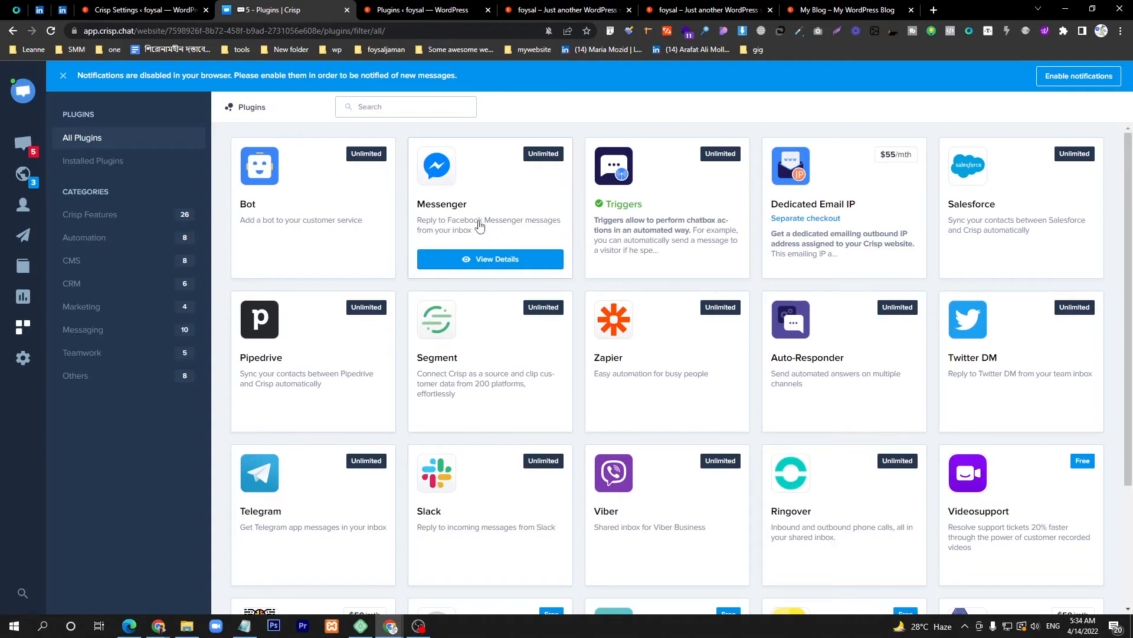
click(489, 264)
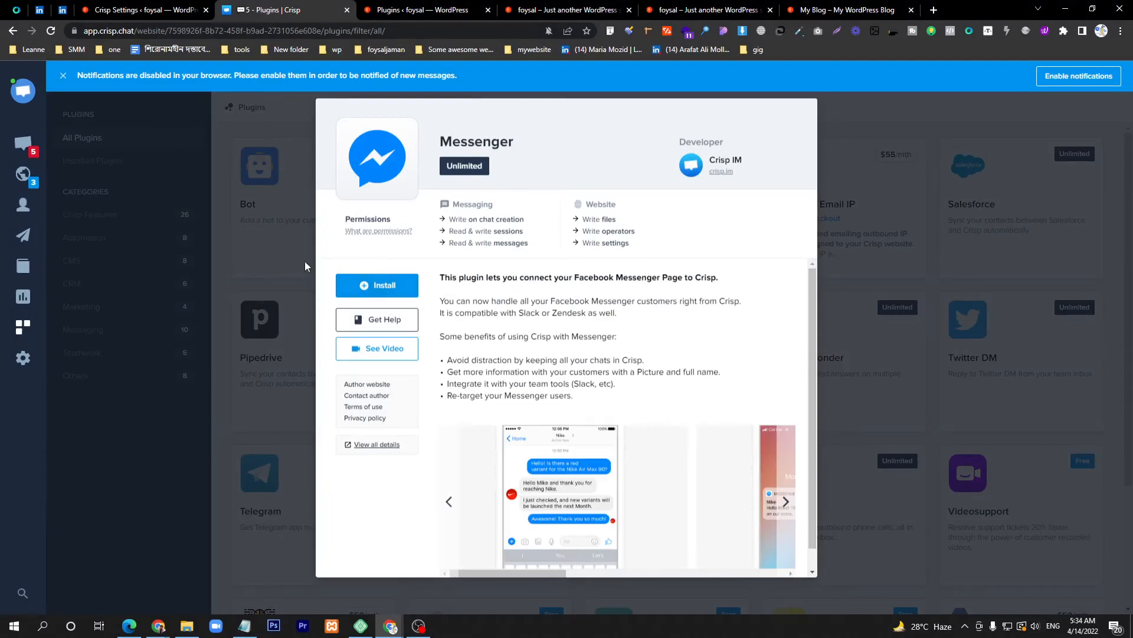
click(283, 264)
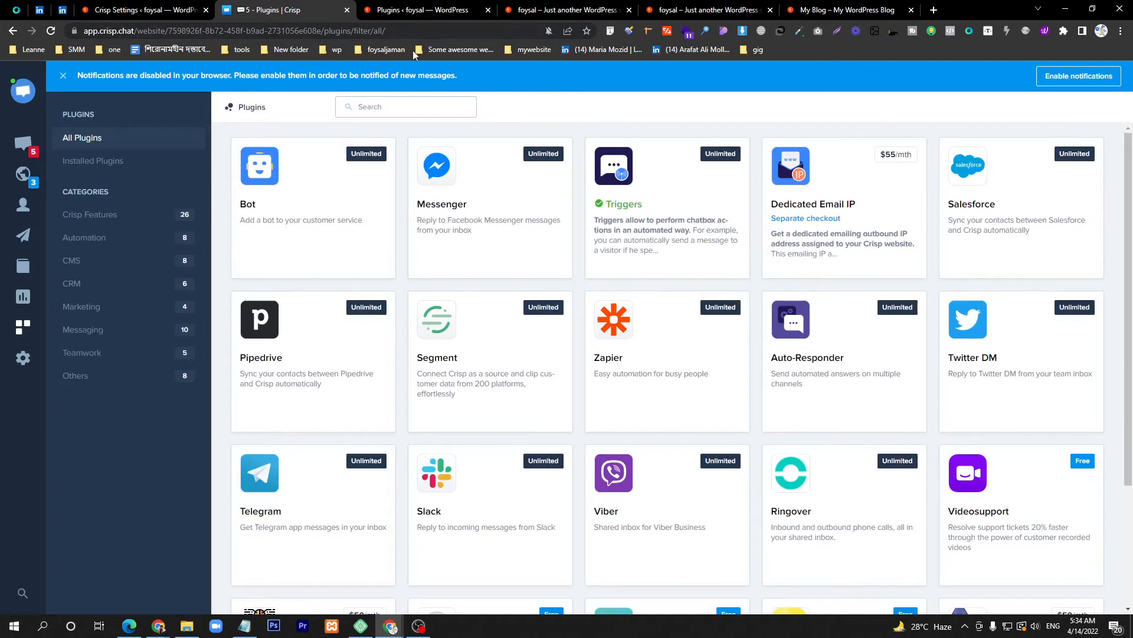
mouse_move(466, 149)
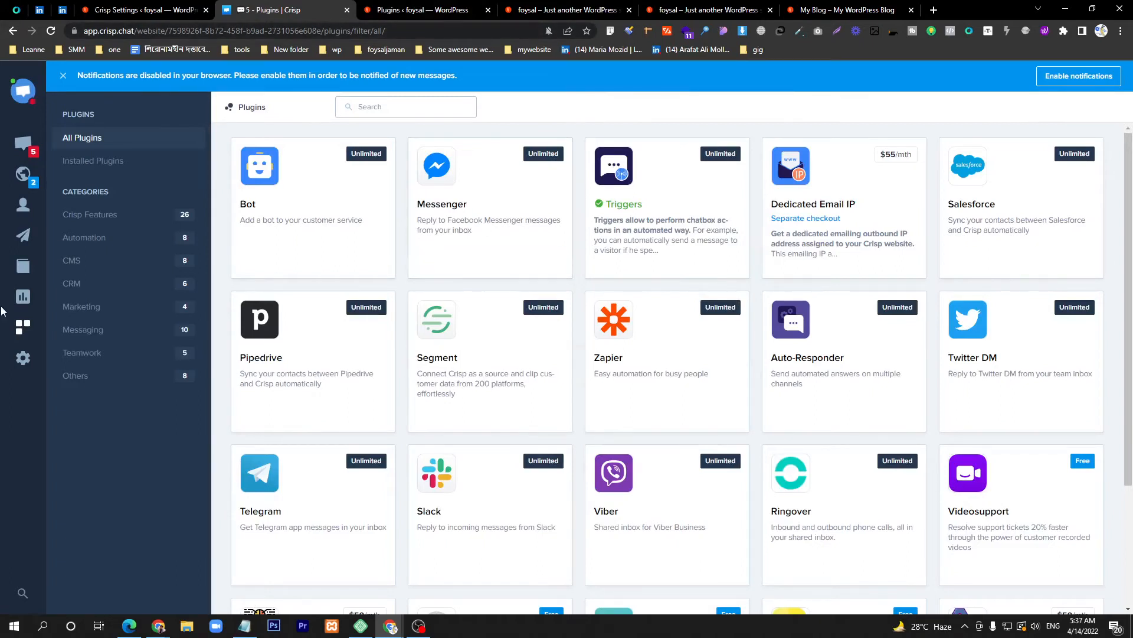
Step: Open Crisp Contacts, view visitor3's profile, then return to the contacts list
click(24, 207)
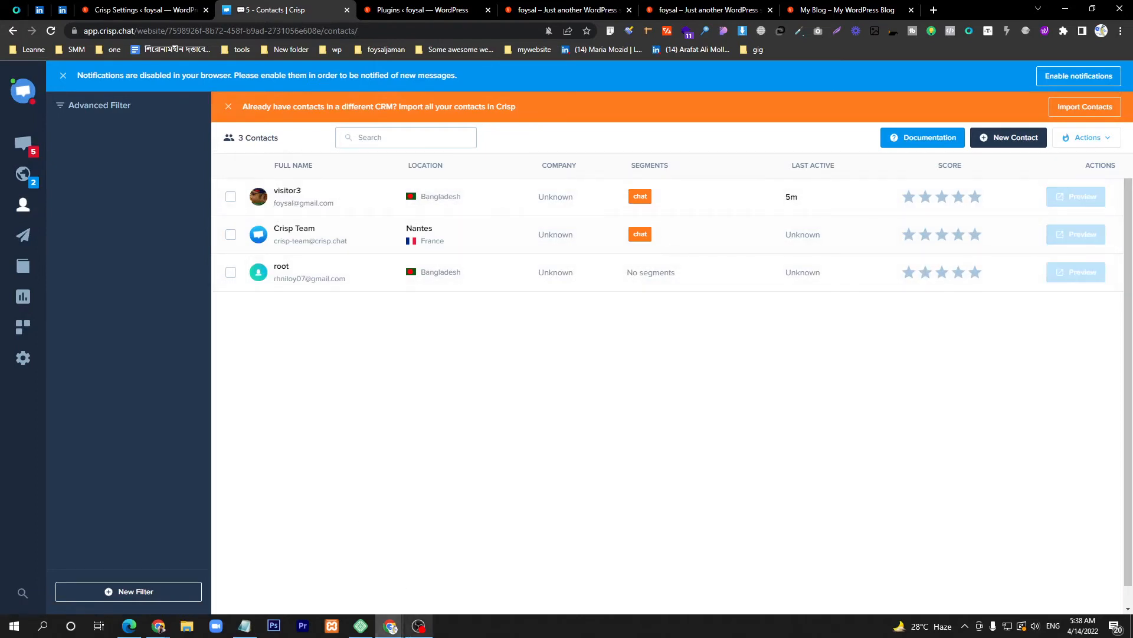
click(393, 632)
click(422, 562)
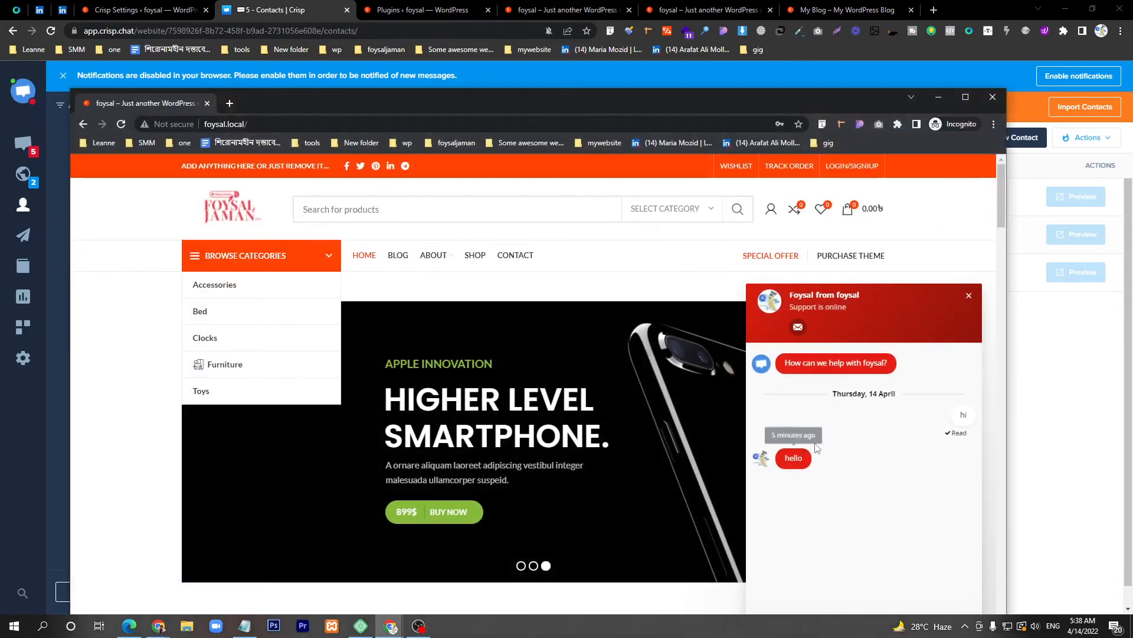
click(938, 97)
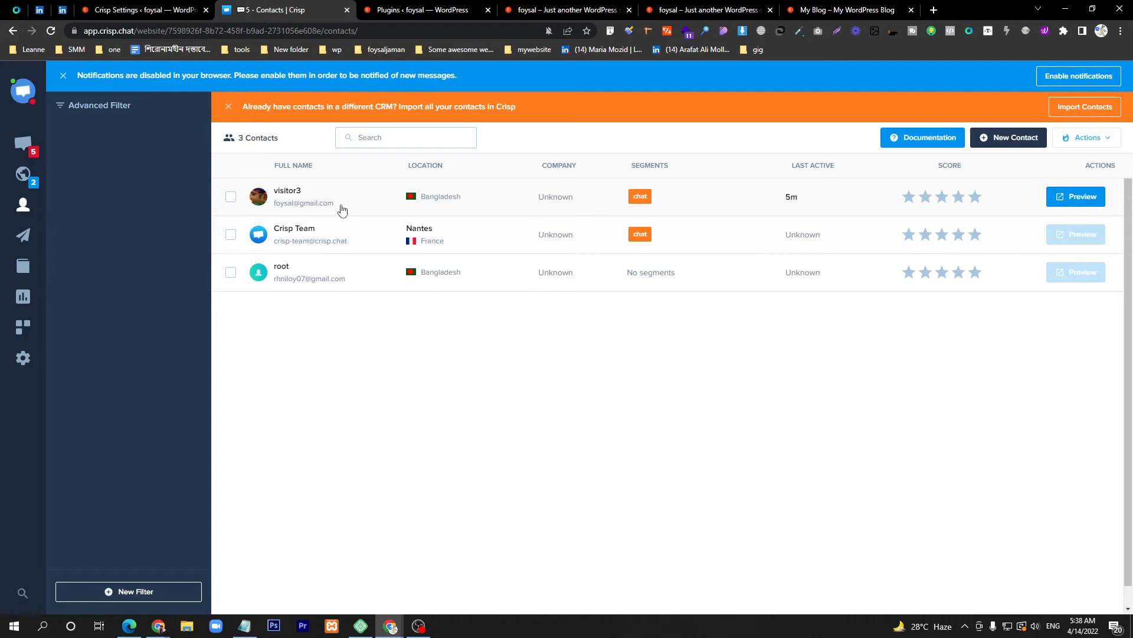
drag(342, 211, 273, 210)
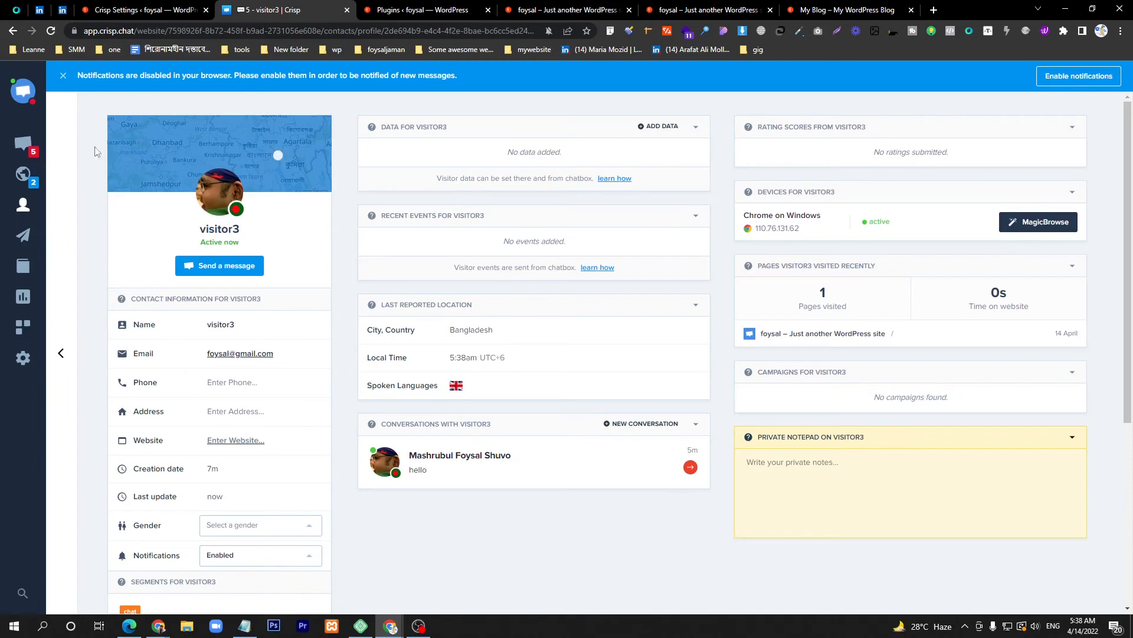
click(12, 31)
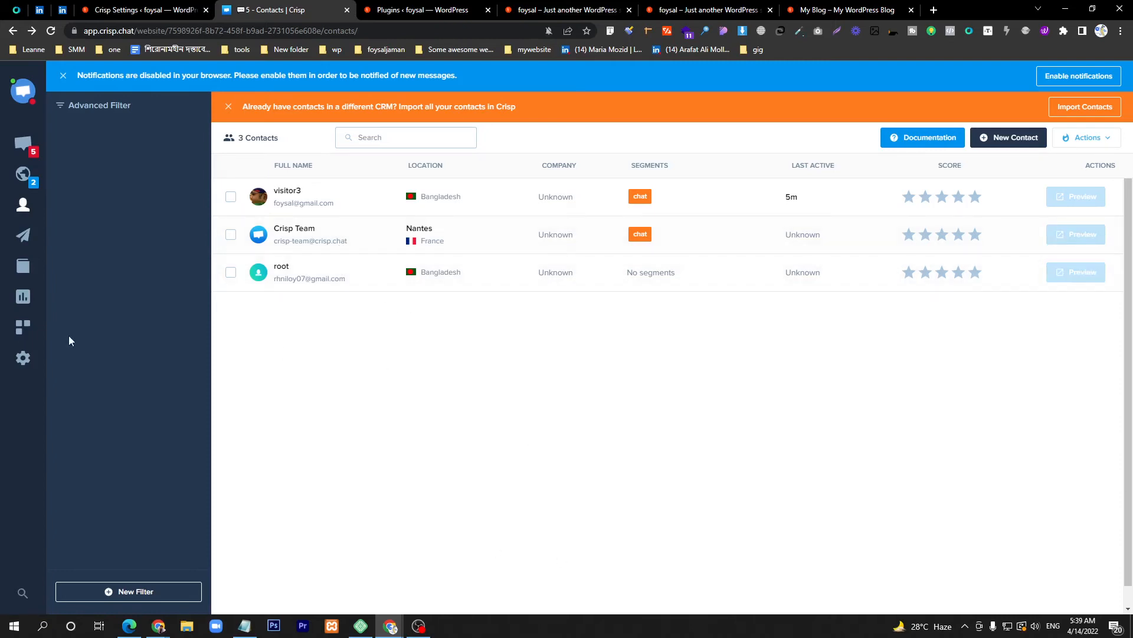
Step: Open the live Visitors map and zoom onto the 2-visitor marker over Bangladesh
click(24, 180)
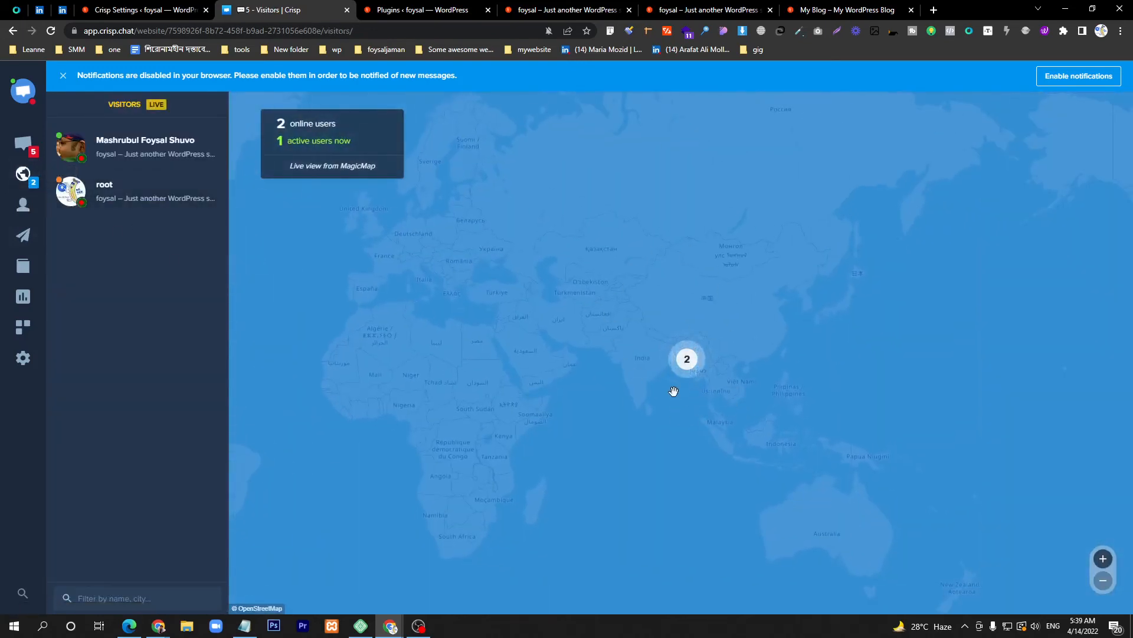
click(686, 359)
scroll(731, 359, up, 3)
click(536, 333)
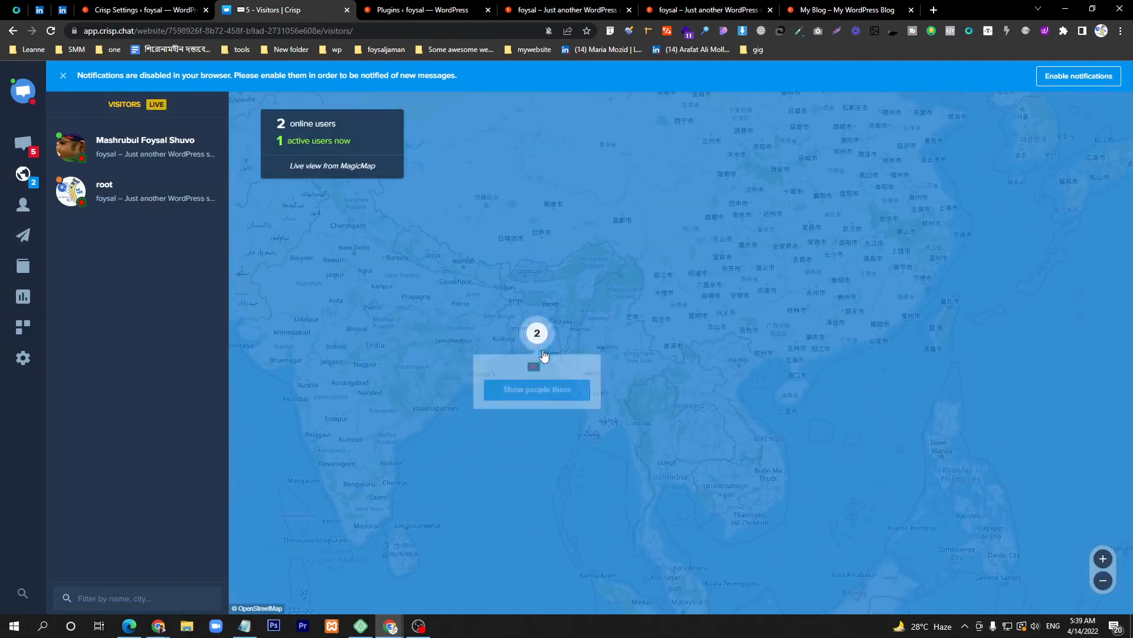
scroll(537, 354, up, 3)
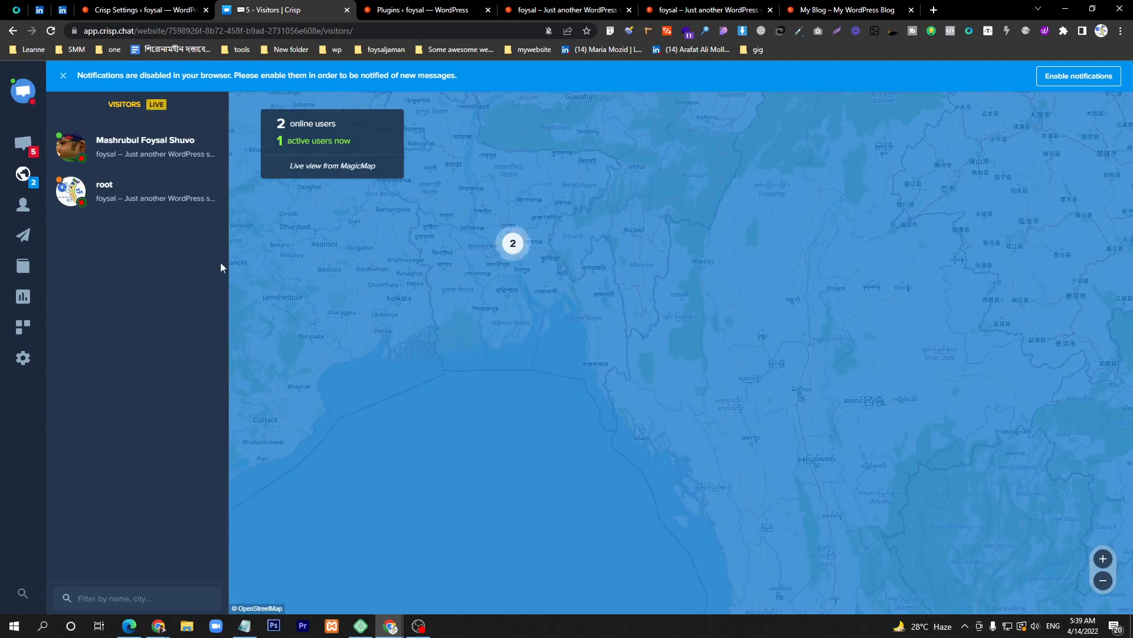
Step: Open the 2-visitor marker's popup on the map, then close it
click(390, 626)
click(450, 574)
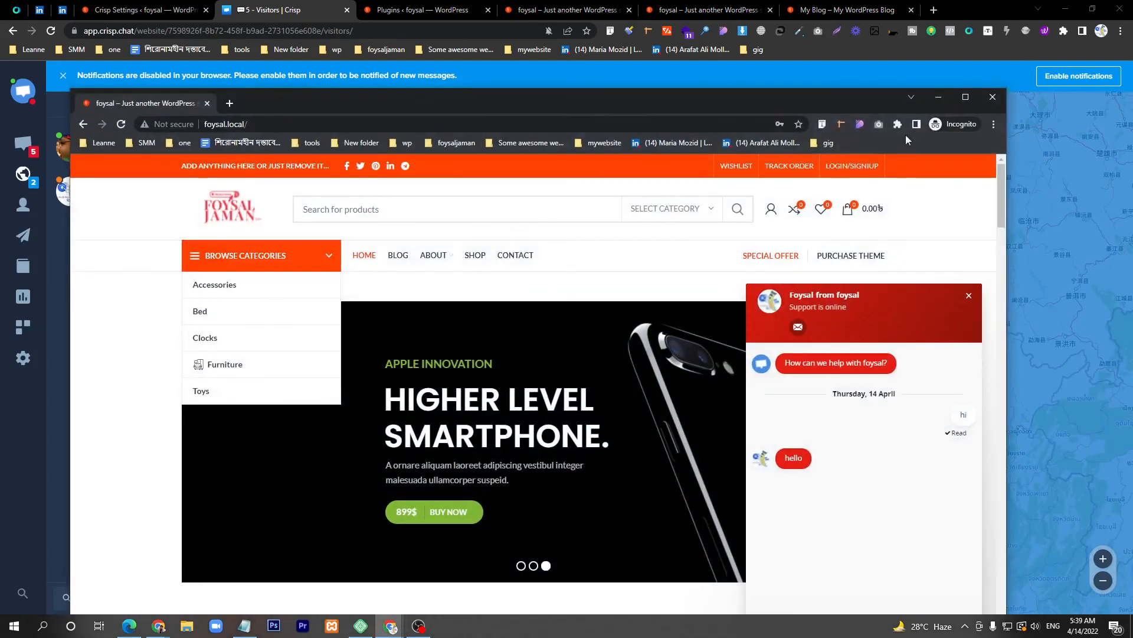
click(938, 99)
click(513, 243)
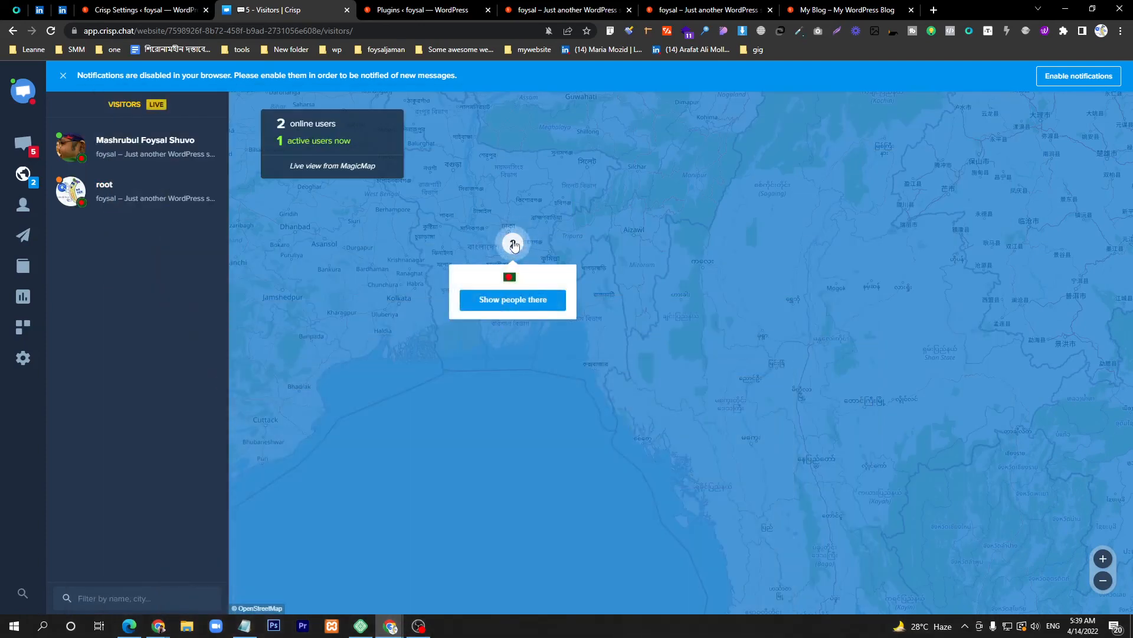
scroll(493, 274, down, 3)
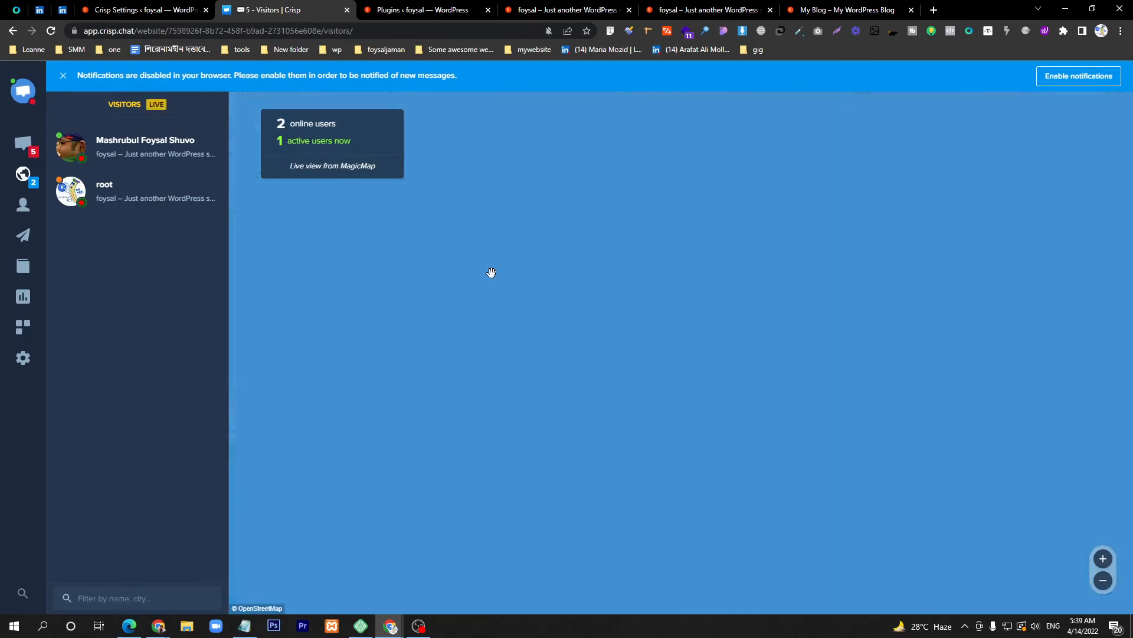
click(519, 288)
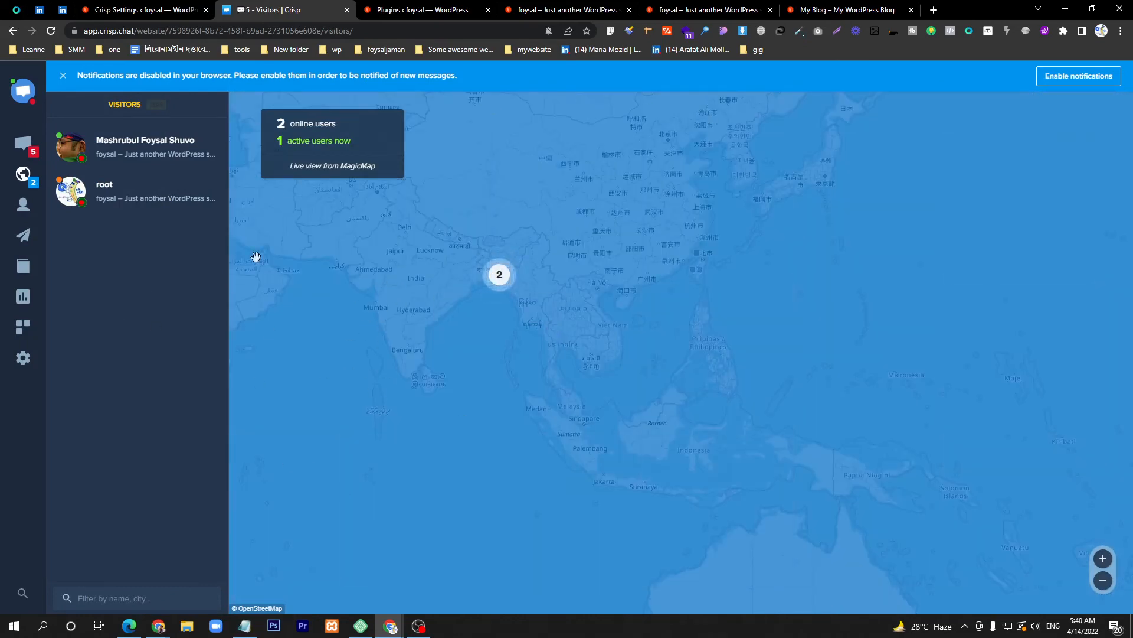
Step: Open the visitor's hello conversation, review their IP, and start adding a conversation segment
click(23, 149)
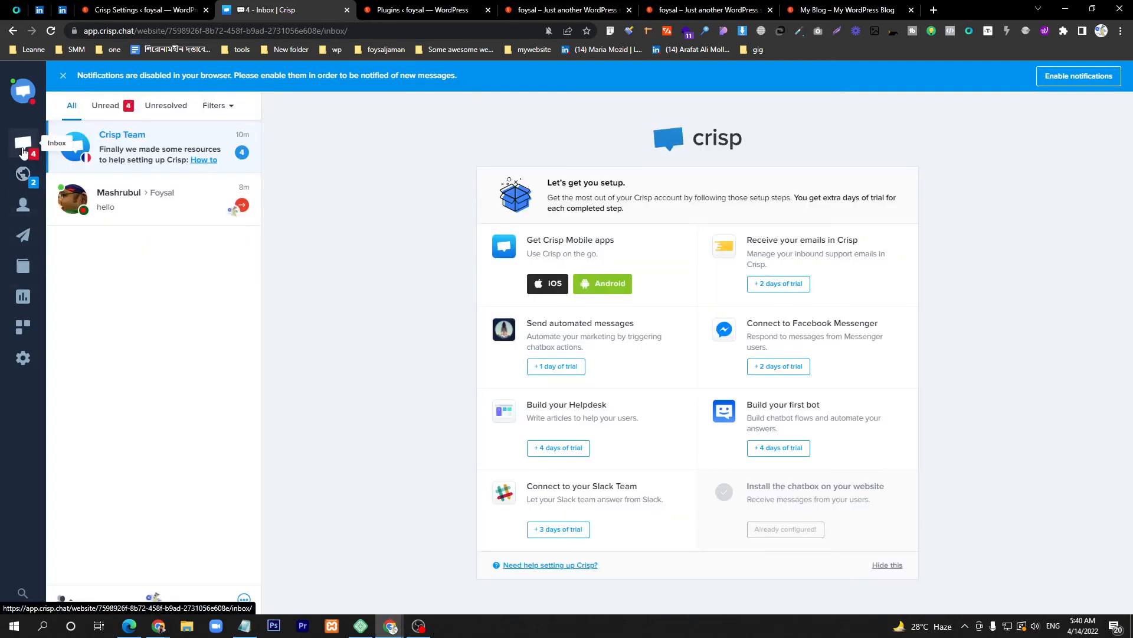
click(135, 206)
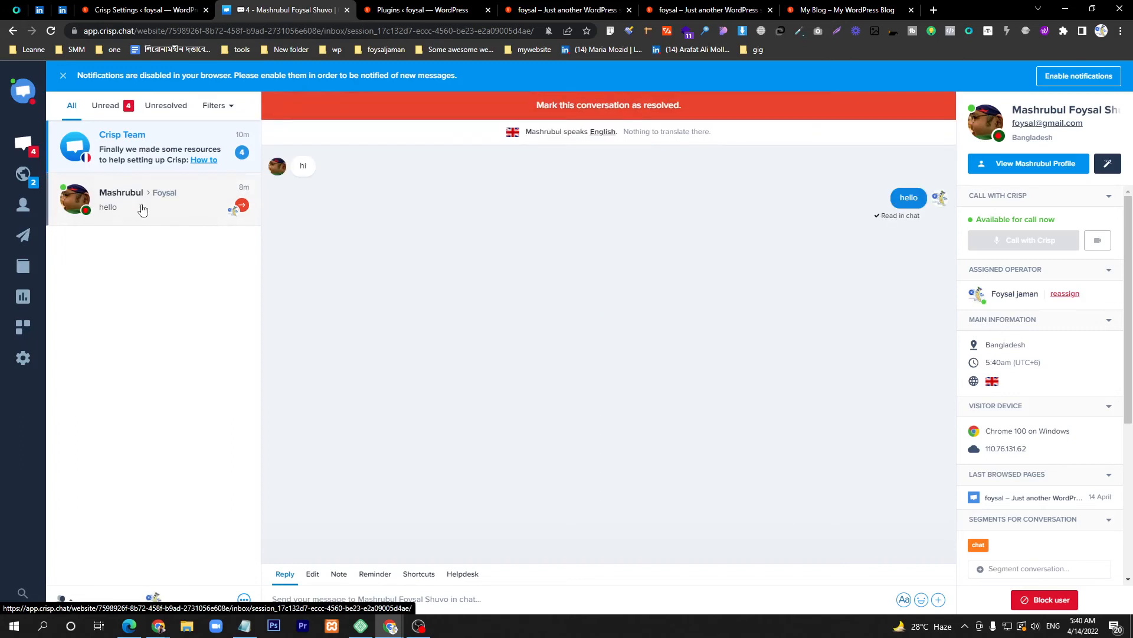
scroll(1007, 466, down, 3)
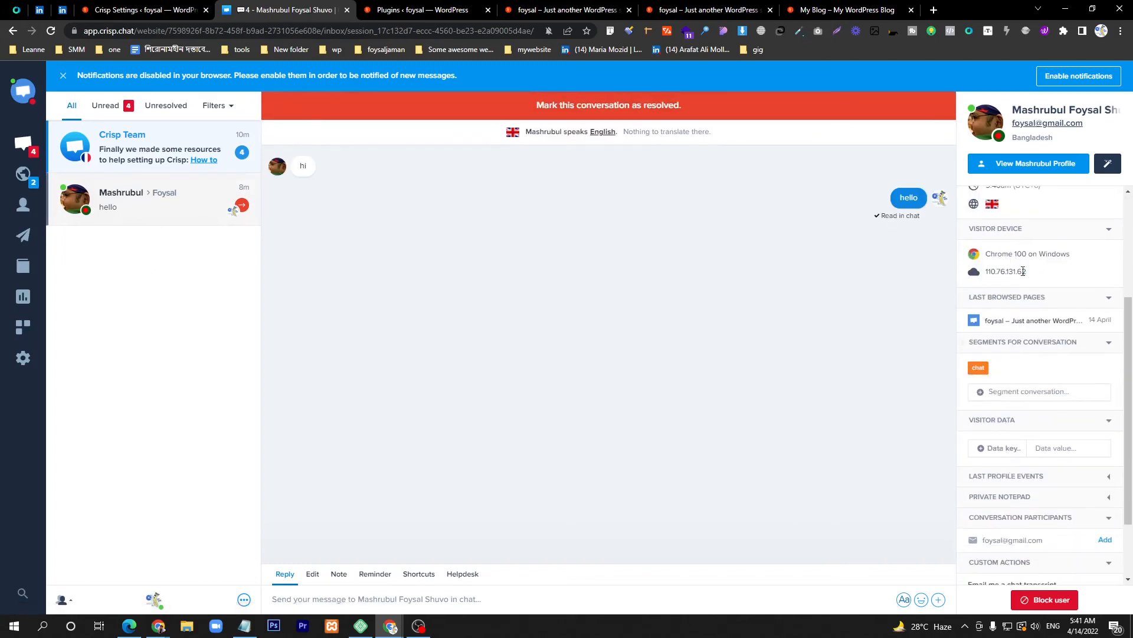
drag(1029, 272, 985, 273)
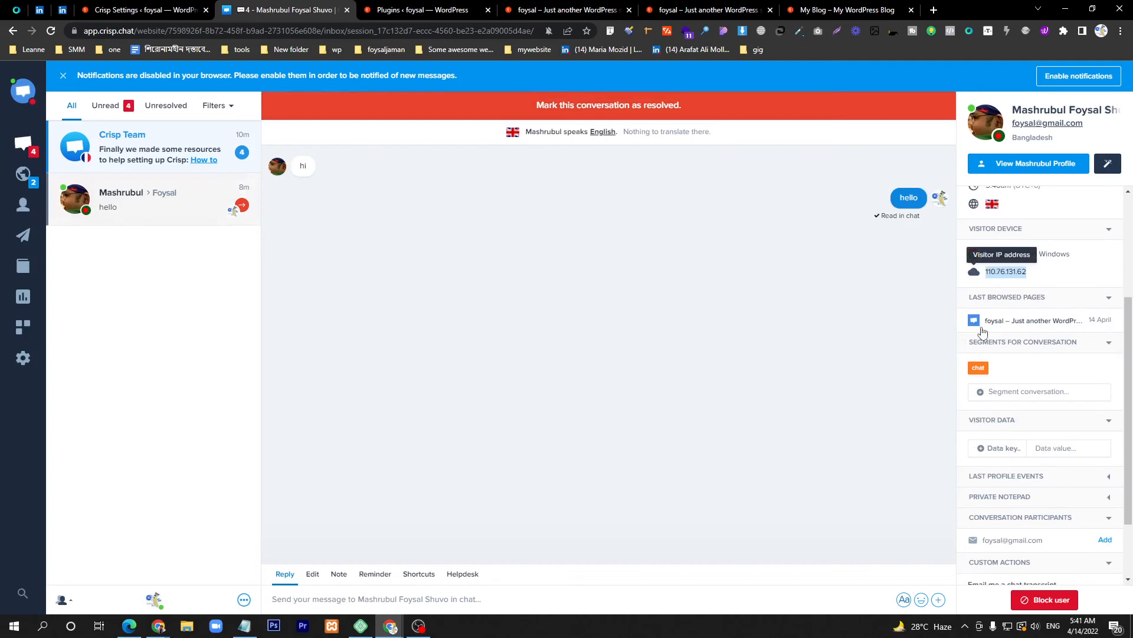
click(1016, 393)
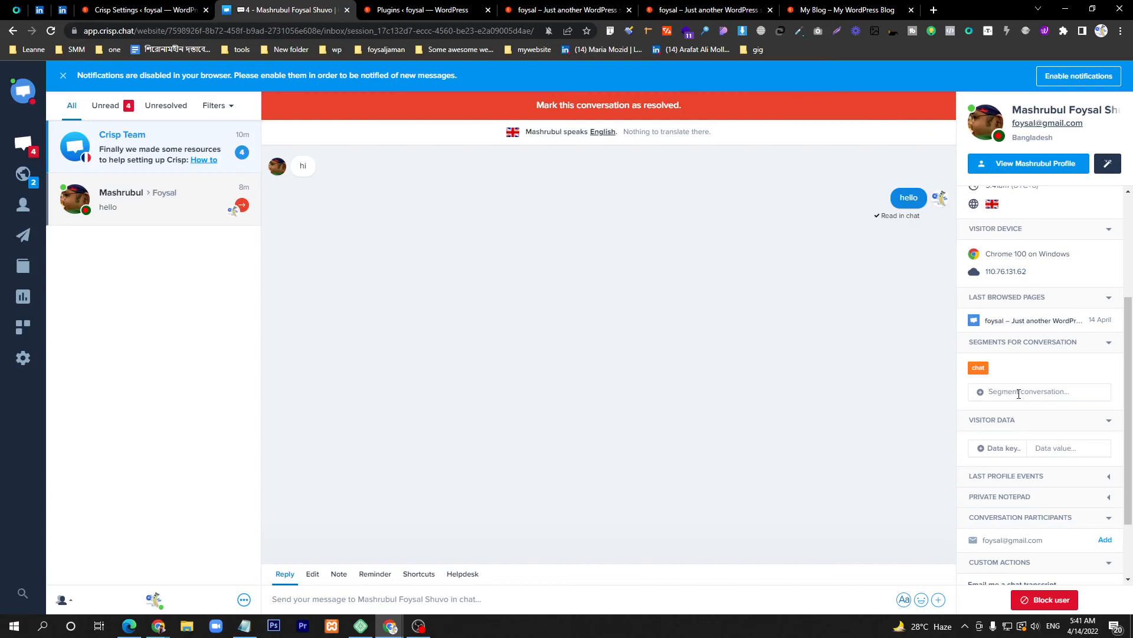
Step: Tag the visitor's conversation with the 'solve' segment next to 'chat', removing the mistaken 'solver' segment
text(solver)
key(Return)
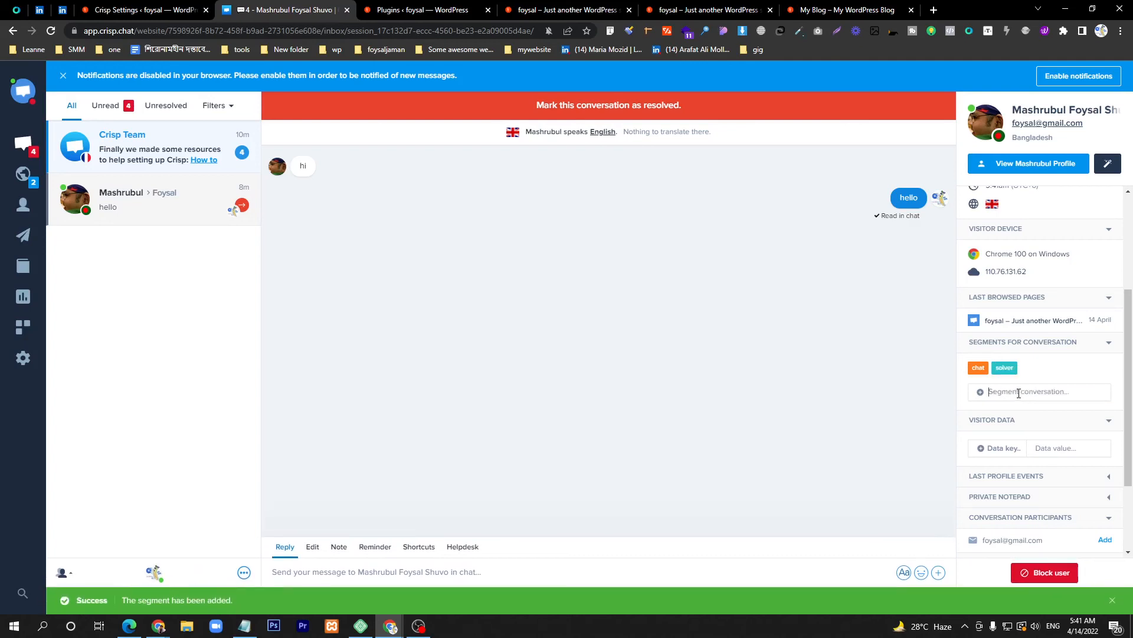
click(1006, 368)
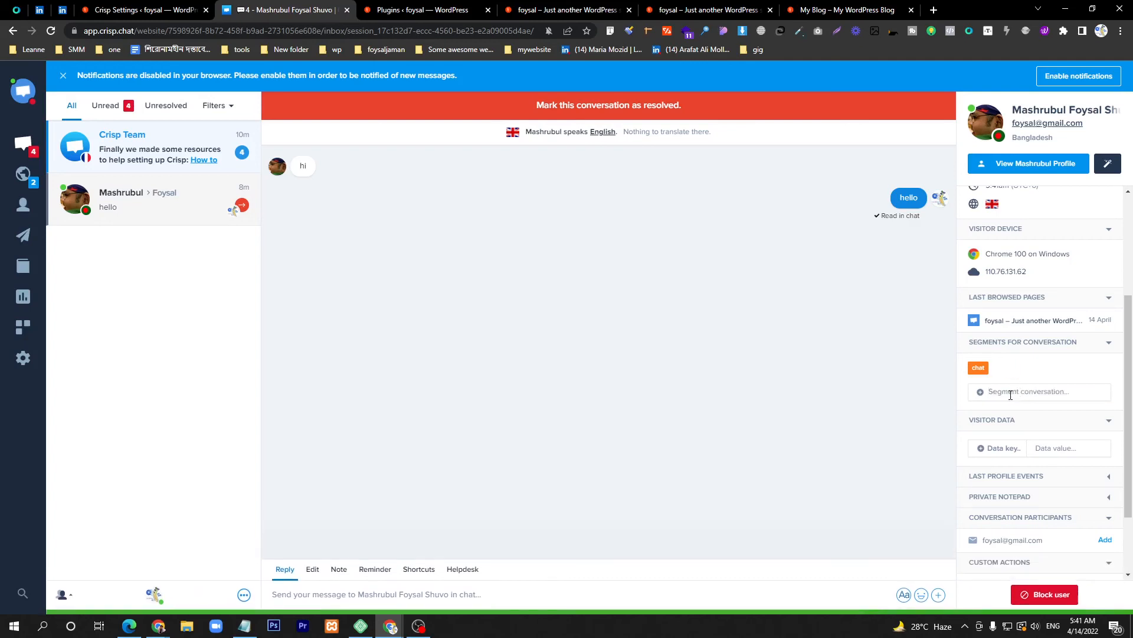
click(1011, 394)
text(solv)
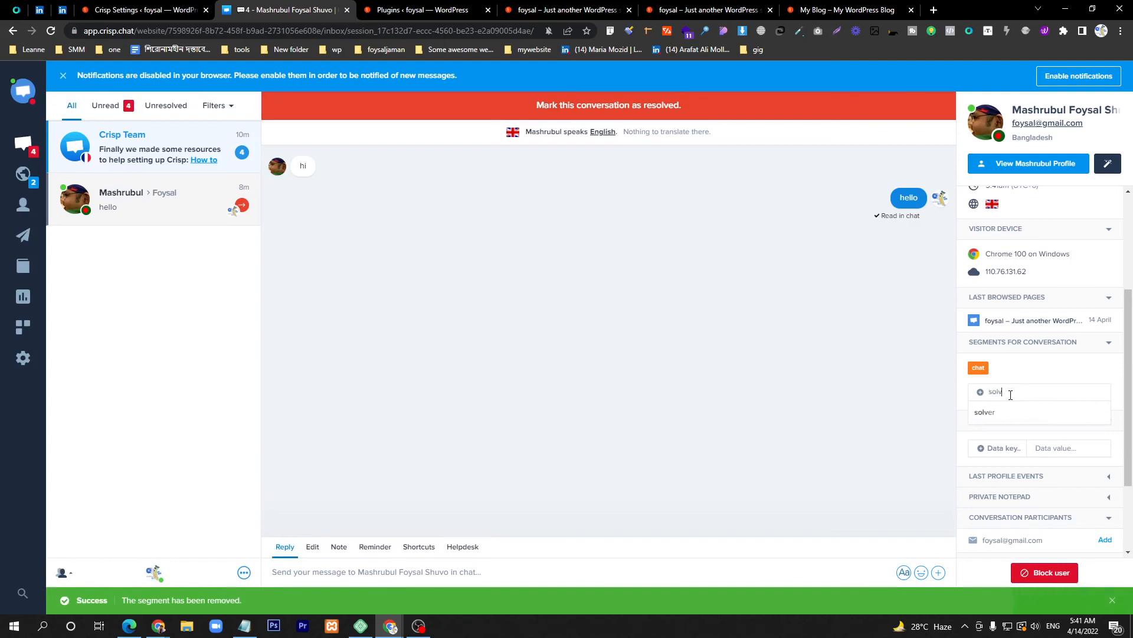
text(e)
key(Return)
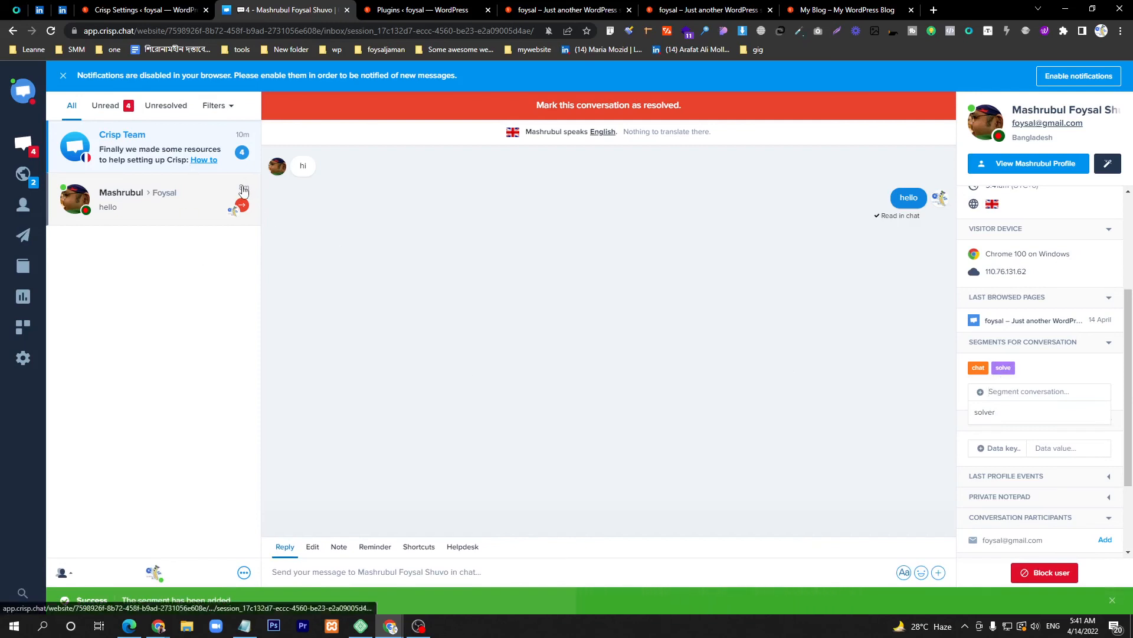
mouse_move(1006, 372)
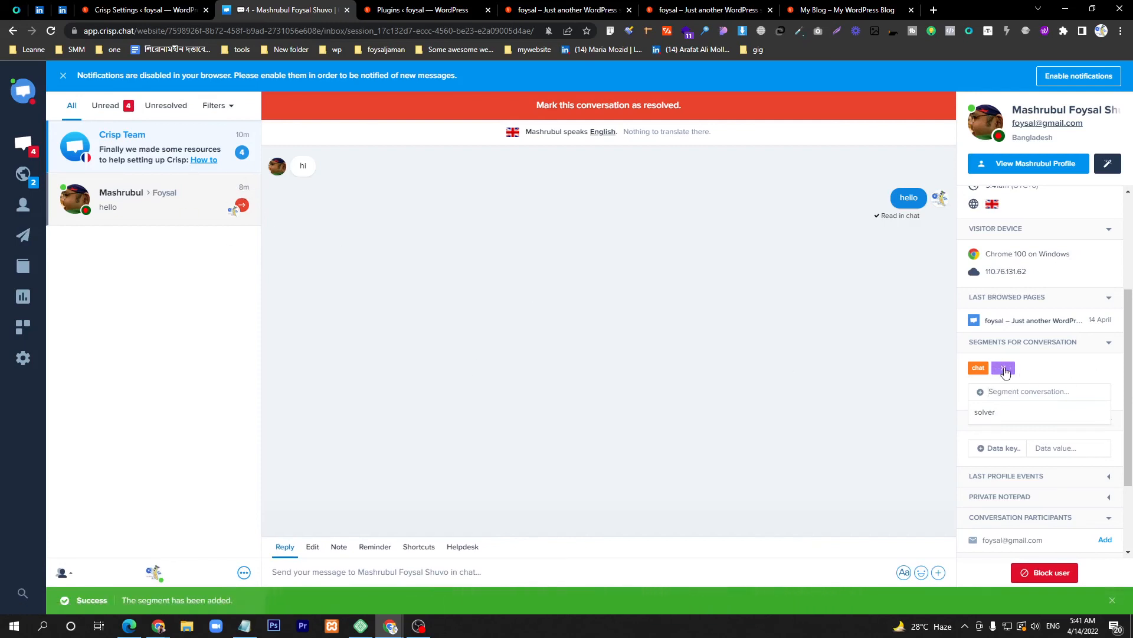